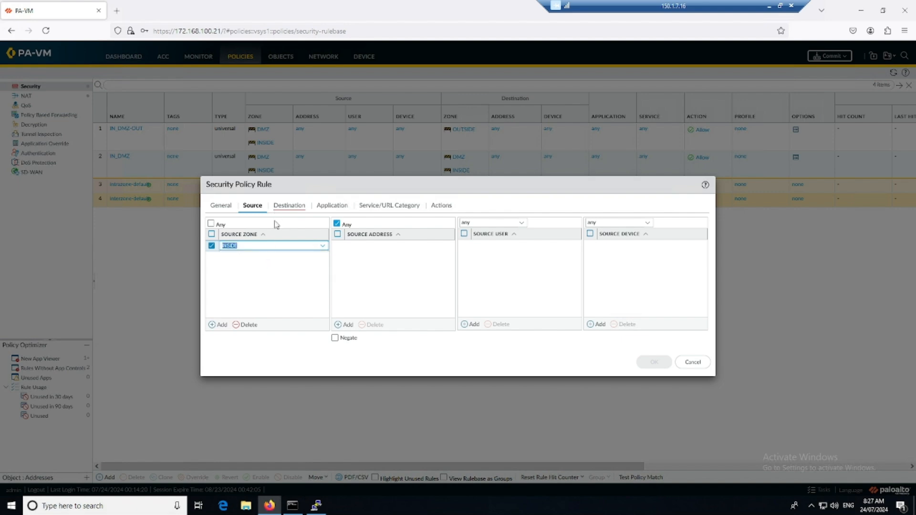
Add sysable\domain users as the Source User and OUTSIDE as the Destination Zone.
{"action": "left_click", "coordinate": [487, 323]}
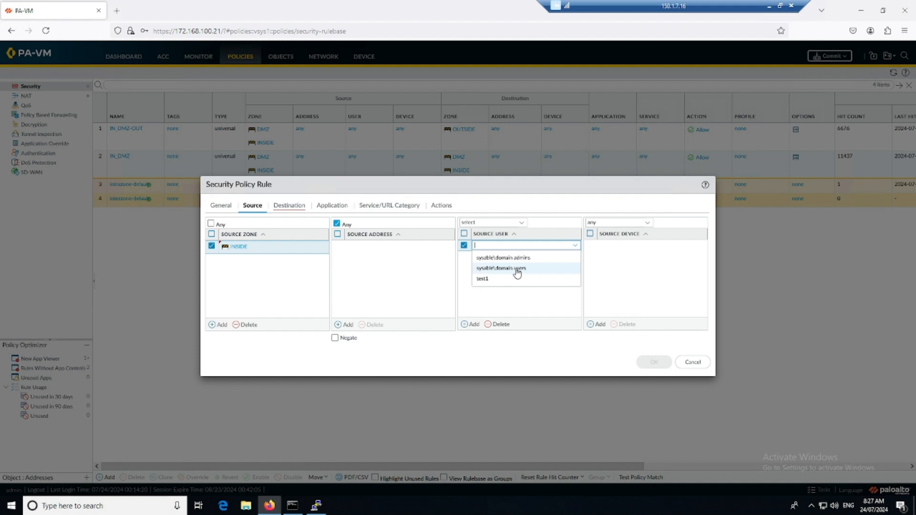
{"action": "left_click", "coordinate": [517, 271]}
{"action": "left_click", "coordinate": [501, 277]}
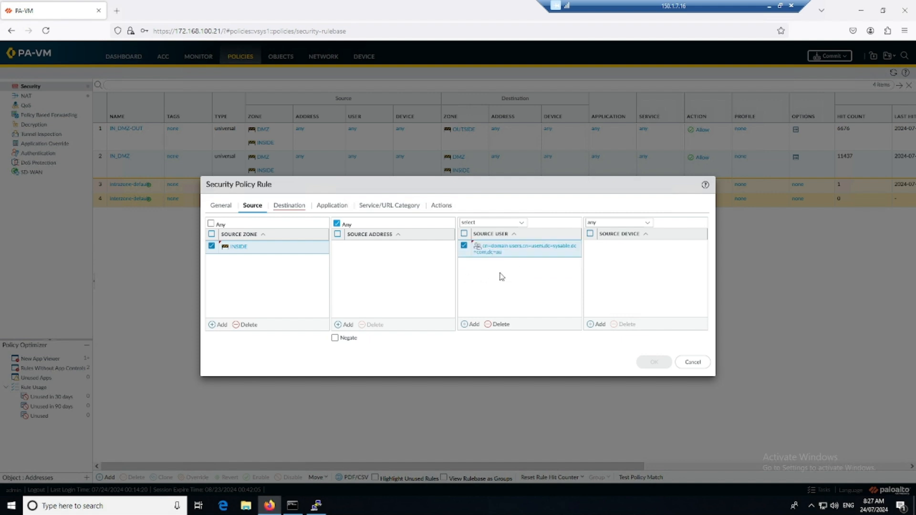
{"action": "left_click", "coordinate": [289, 206]}
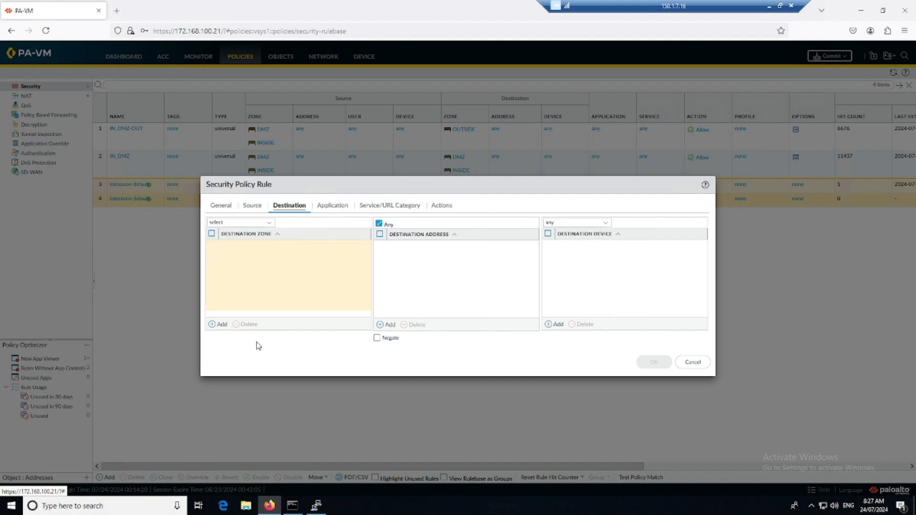
{"action": "left_click", "coordinate": [220, 325]}
{"action": "left_click", "coordinate": [257, 281]}
{"action": "left_click", "coordinate": [288, 292]}
Set the rule action to Deny and save the USER-BLOCK rule.
{"action": "left_click", "coordinate": [332, 206]}
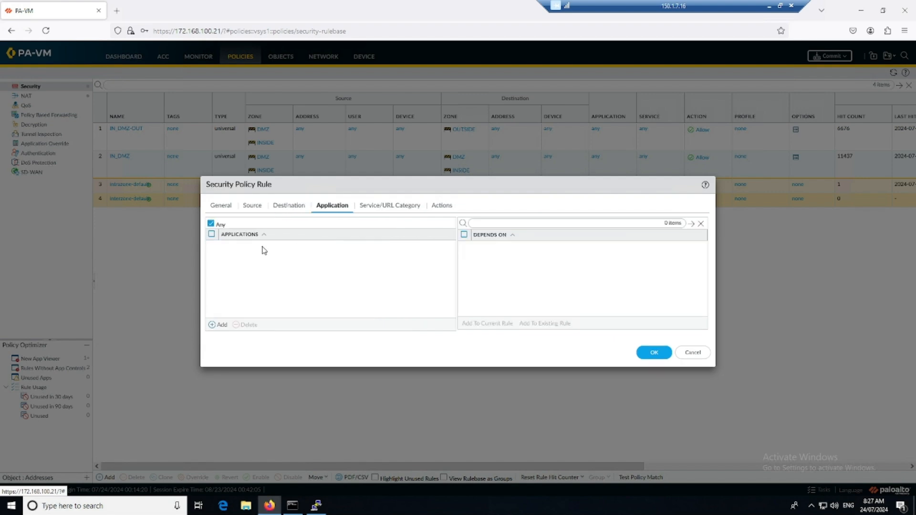
{"action": "left_click", "coordinate": [387, 207]}
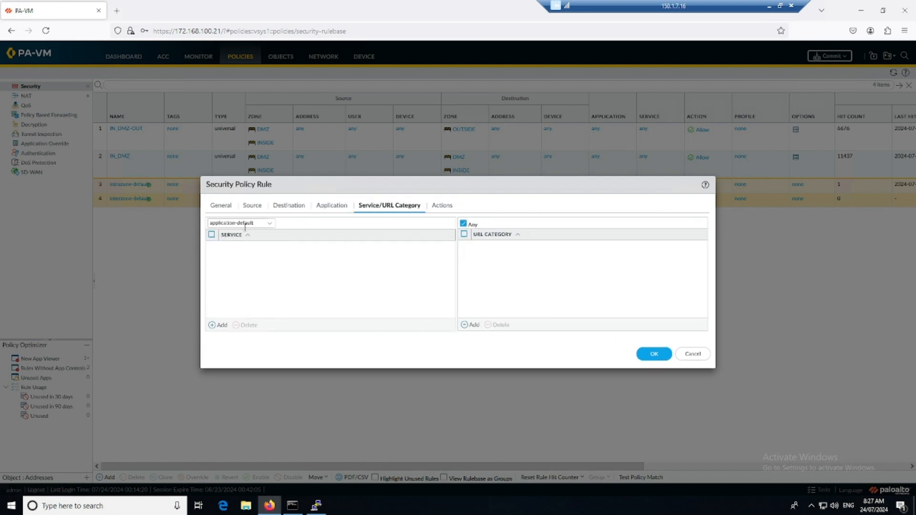
{"action": "left_click", "coordinate": [439, 206]}
{"action": "left_click", "coordinate": [447, 234]}
{"action": "left_click", "coordinate": [346, 245]}
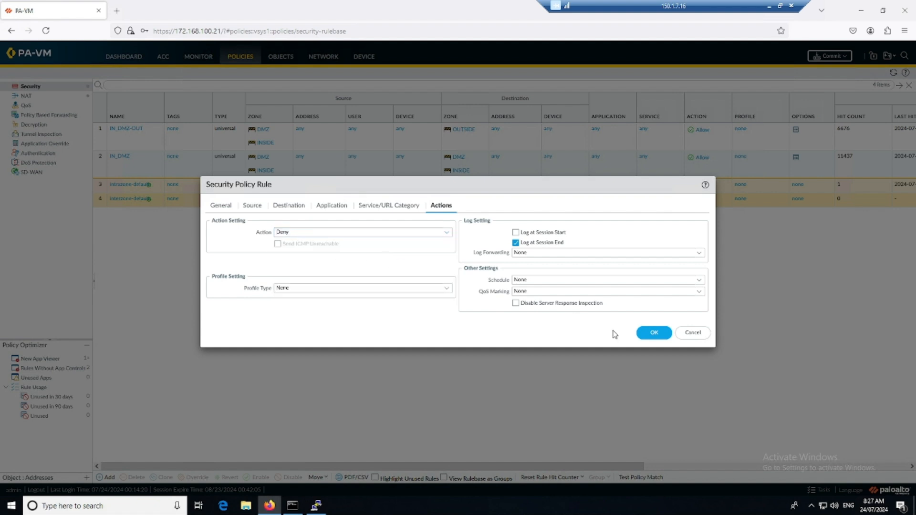
{"action": "left_click", "coordinate": [654, 333]}
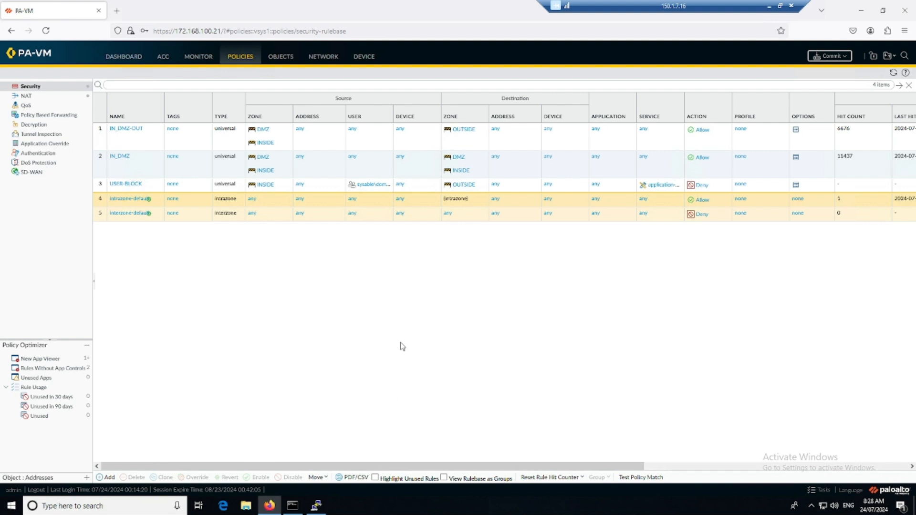
{"action": "left_click", "coordinate": [105, 189]}
Move USER-BLOCK to the top of the Security rulebase and commit the configuration.
{"action": "left_click", "coordinate": [118, 145]}
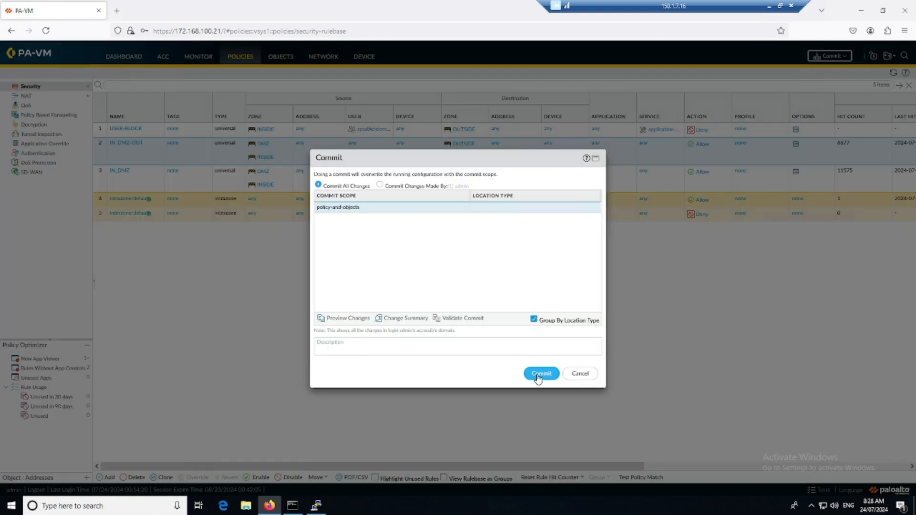
{"action": "key", "text": "Return"}
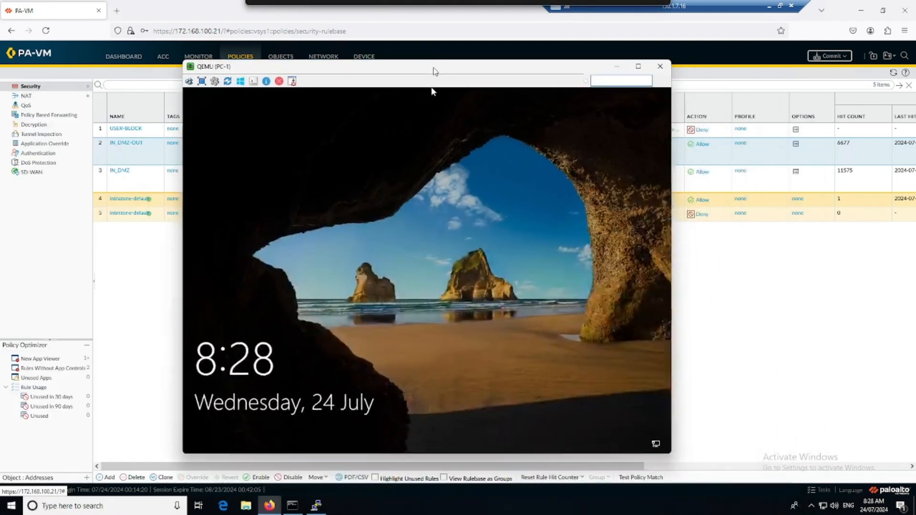
Dismiss PC-1's lock screen, then minimize the console to check the commit progress.
{"action": "left_click", "coordinate": [417, 342]}
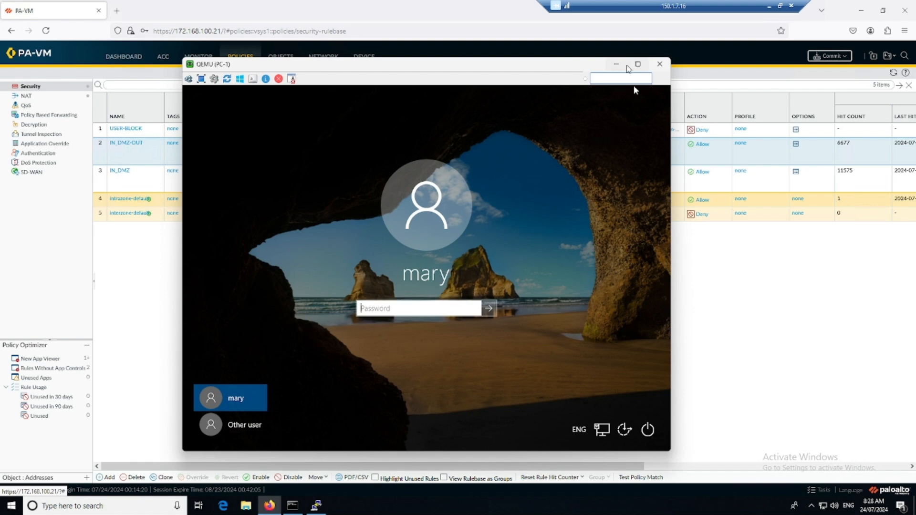
{"action": "left_click", "coordinate": [617, 68]}
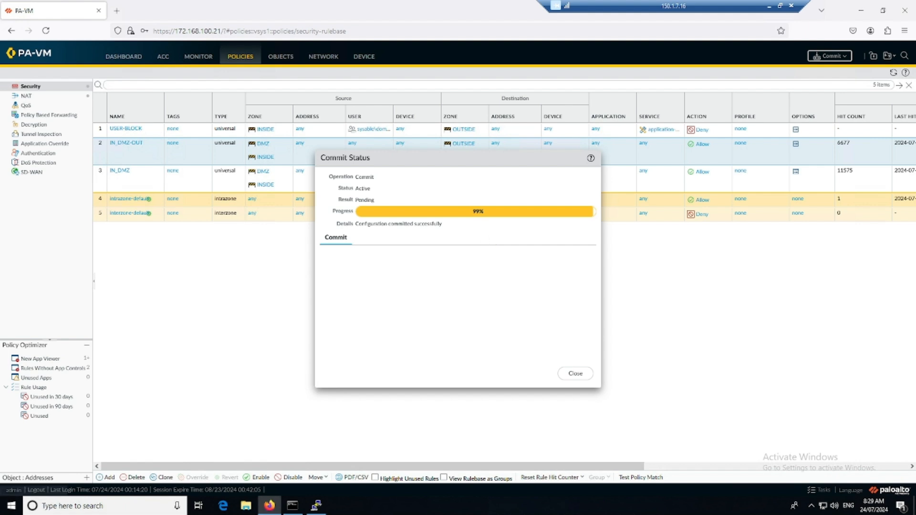
Sign the domain user into PC-1 with the account password.
{"action": "key", "text": "alt+Tab"}
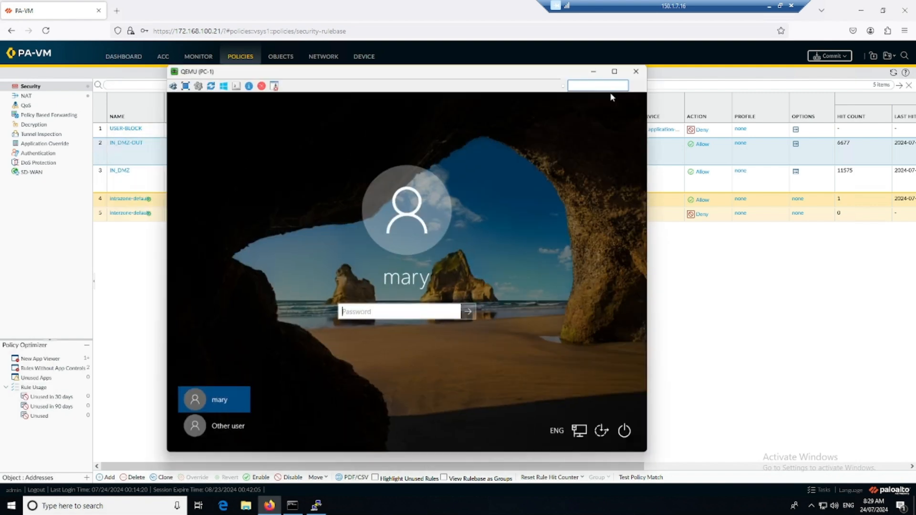
{"action": "left_click", "coordinate": [406, 318]}
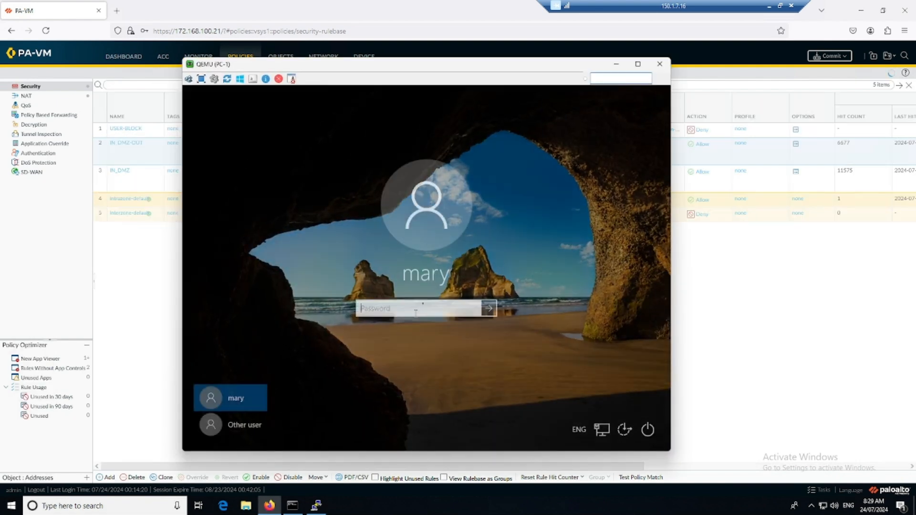
{"action": "type", "text": "••••••••••"}
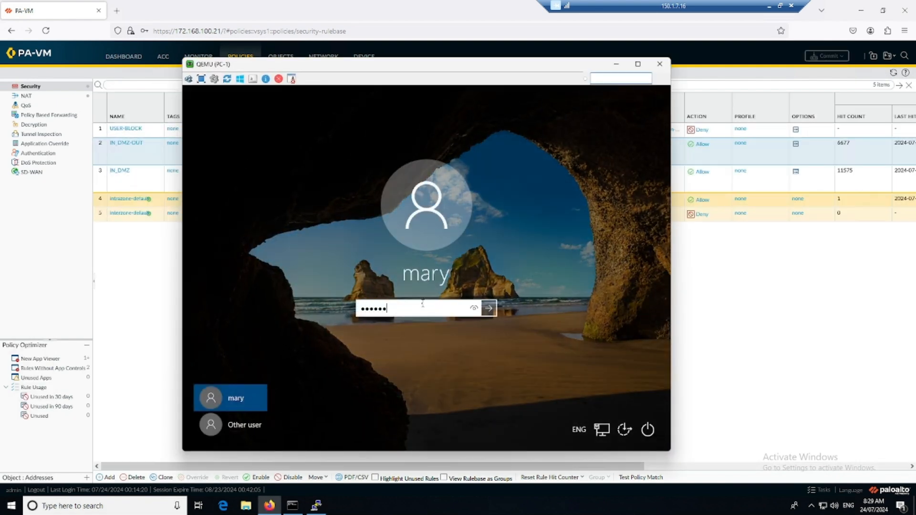
{"action": "key", "text": "Return"}
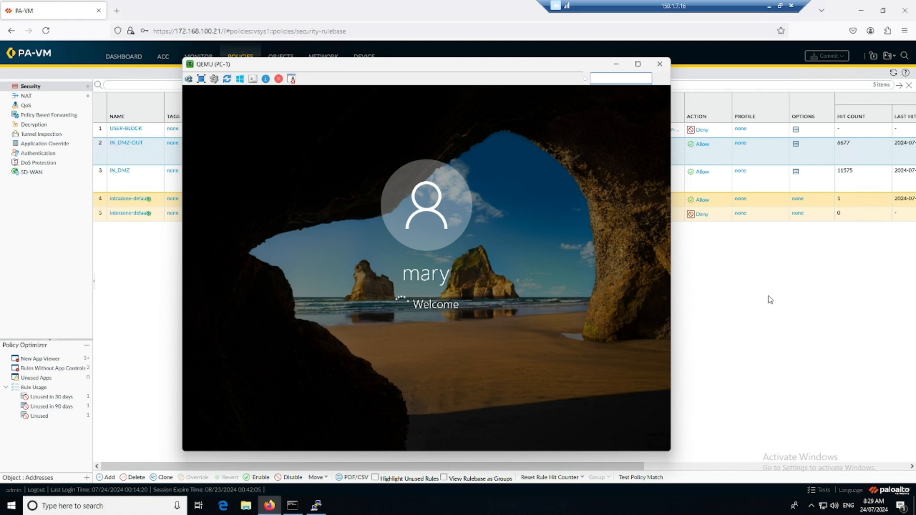
Close the finished Commit Status dialog on the firewall and return to PC-1.
{"action": "key", "text": "alt+Tab"}
{"action": "left_click", "coordinate": [576, 378]}
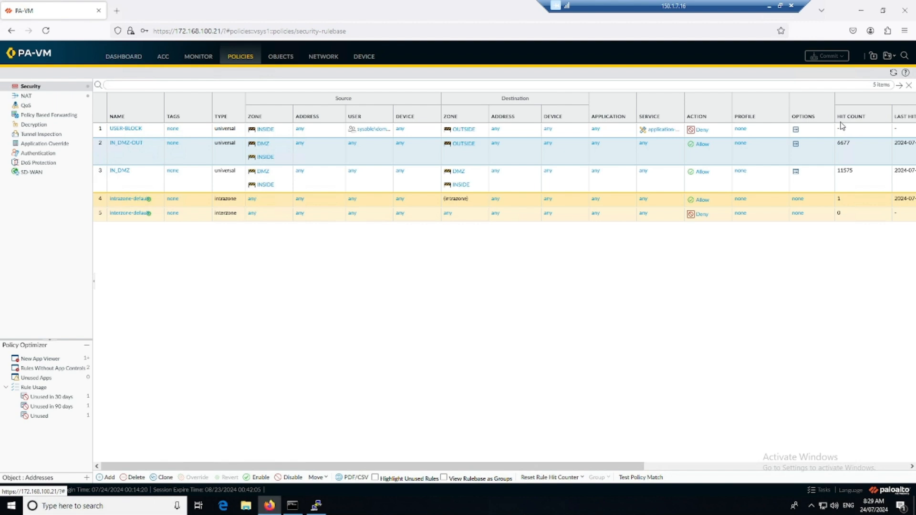
{"action": "left_click_drag", "start_coordinate": [606, 467], "coordinate": [534, 443]}
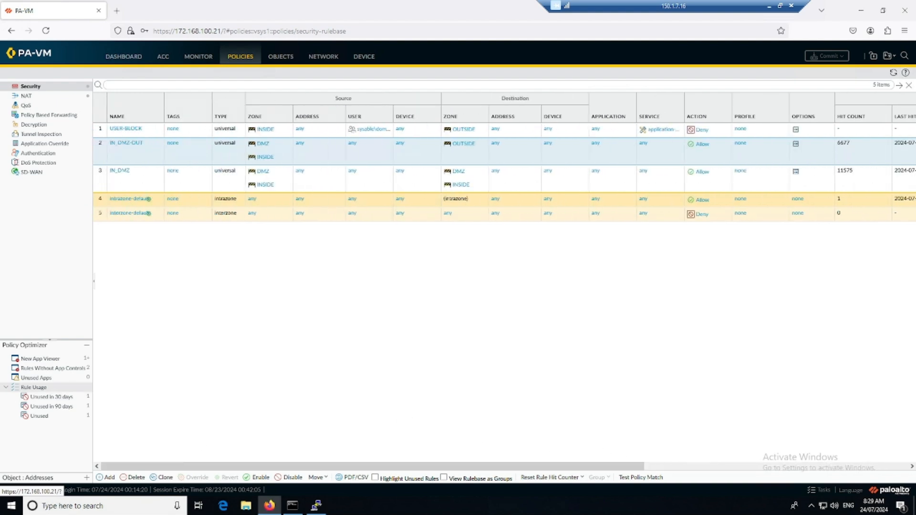
{"action": "key", "text": "alt+Tab"}
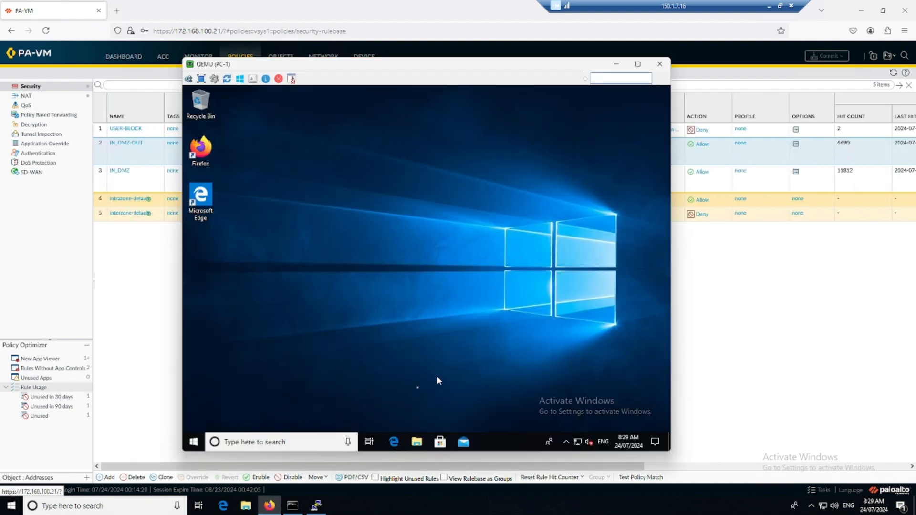
Open Command Prompt on PC-1, run ping 192.168.1.51, and minimize the window.
{"action": "left_click", "coordinate": [294, 439]}
{"action": "type", "text": "cmd"}
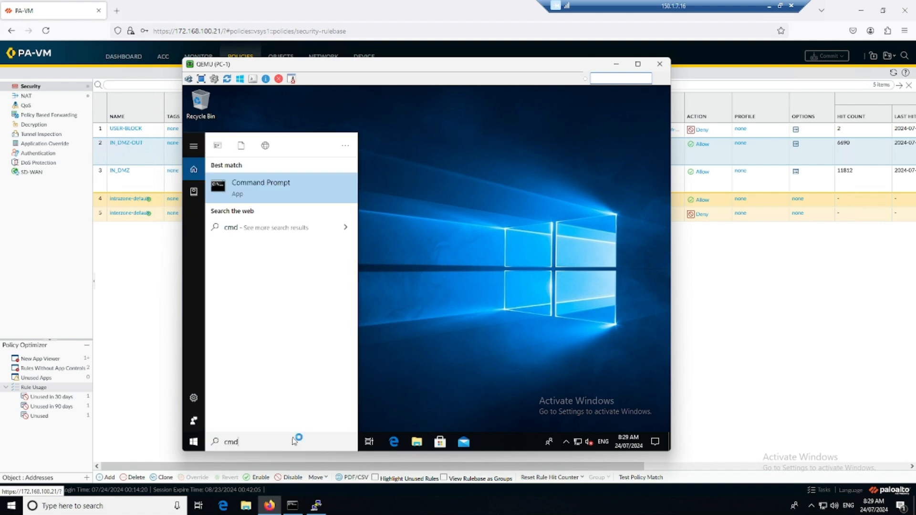
{"action": "left_click", "coordinate": [317, 201]}
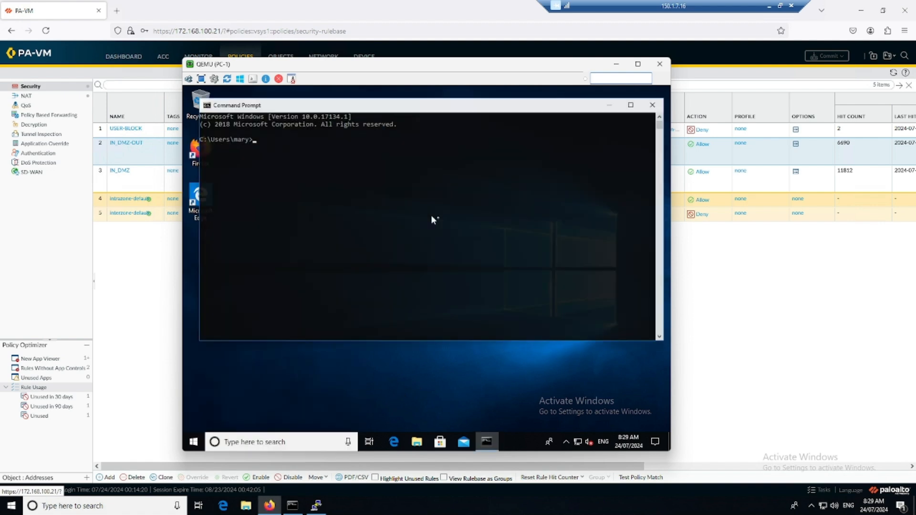
{"action": "left_click", "coordinate": [781, 303]}
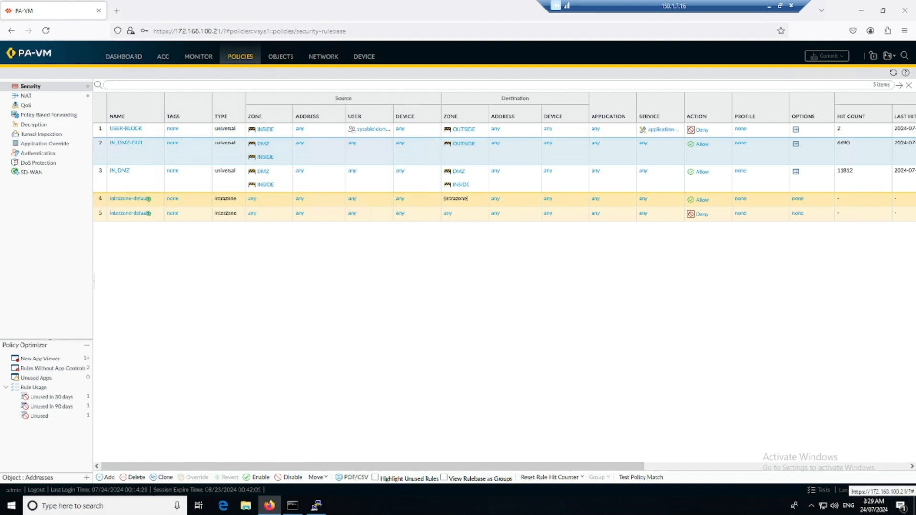
{"action": "key", "text": "alt+Tab"}
{"action": "type", "text": "pi"}
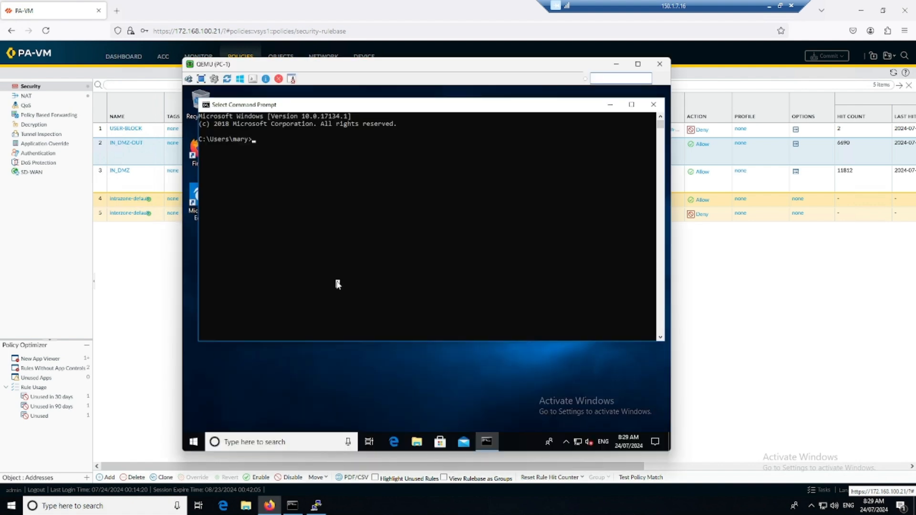
{"action": "type", "text": "ng 192.168.1.51"}
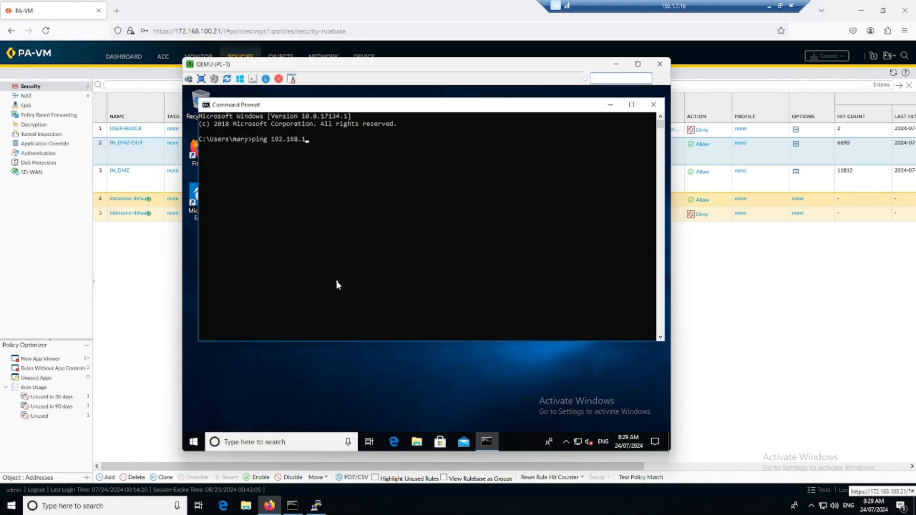
{"action": "key", "text": "Return"}
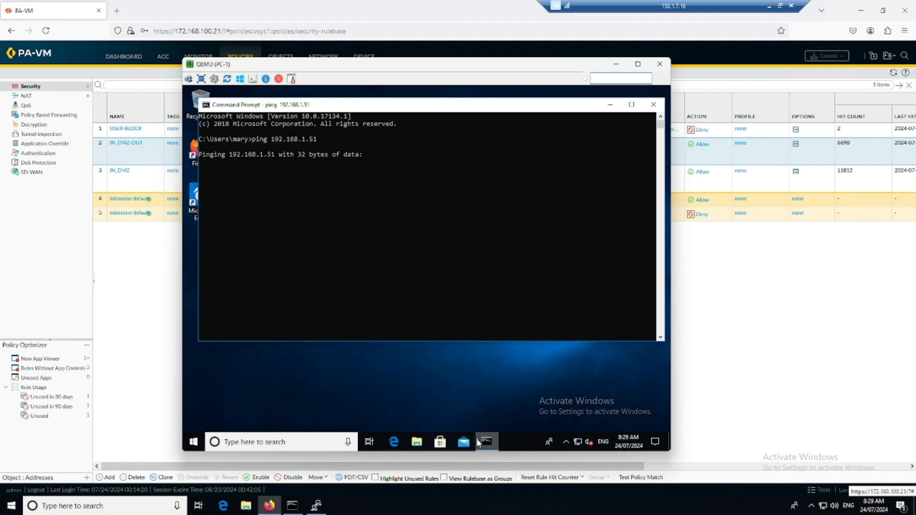
{"action": "left_click", "coordinate": [354, 404]}
{"action": "left_click", "coordinate": [610, 104]}
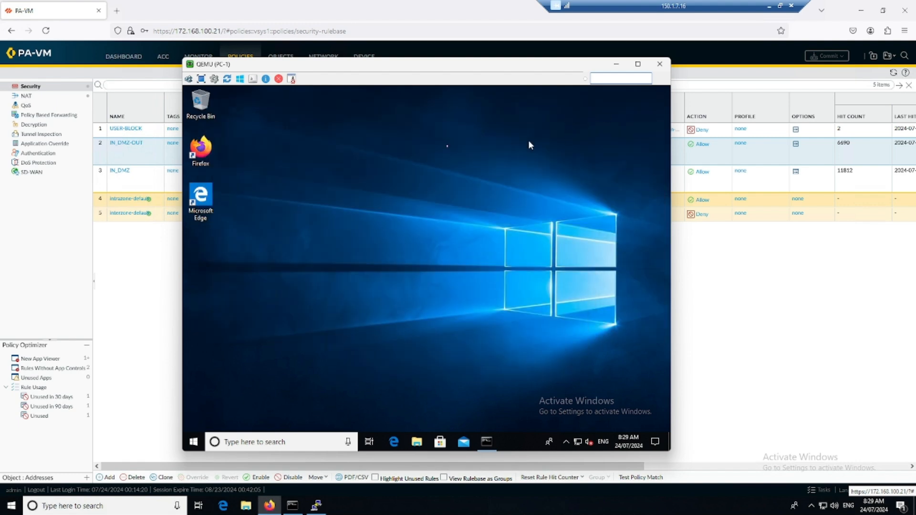
Load 192.168.1.51 in Firefox, check the timing-out ping, and open the Start menu.
{"action": "double_click", "coordinate": [202, 147]}
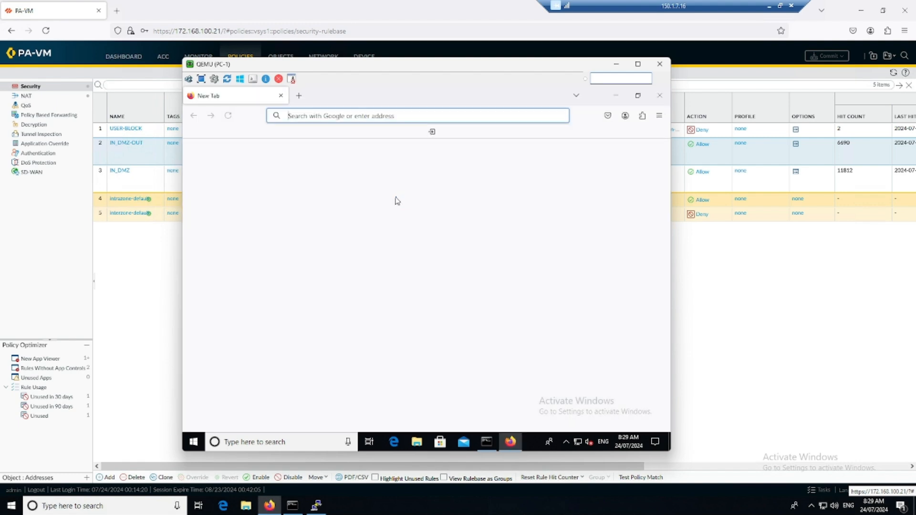
{"action": "left_click", "coordinate": [406, 118]}
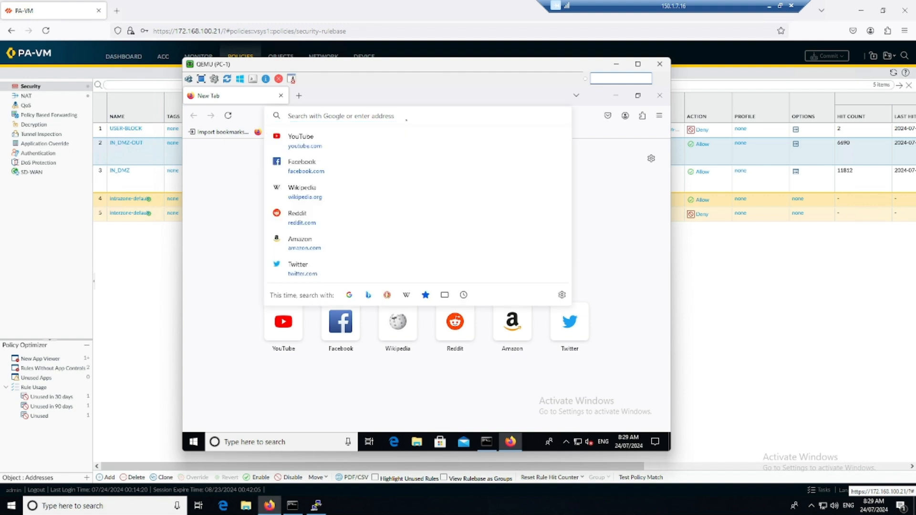
{"action": "type", "text": "192.168.1.5"}
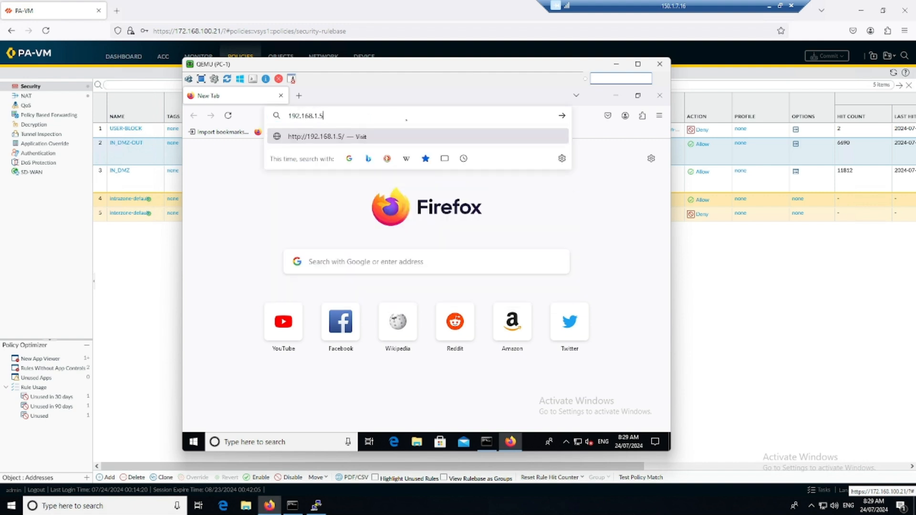
{"action": "type", "text": "1"}
{"action": "key", "text": "Return"}
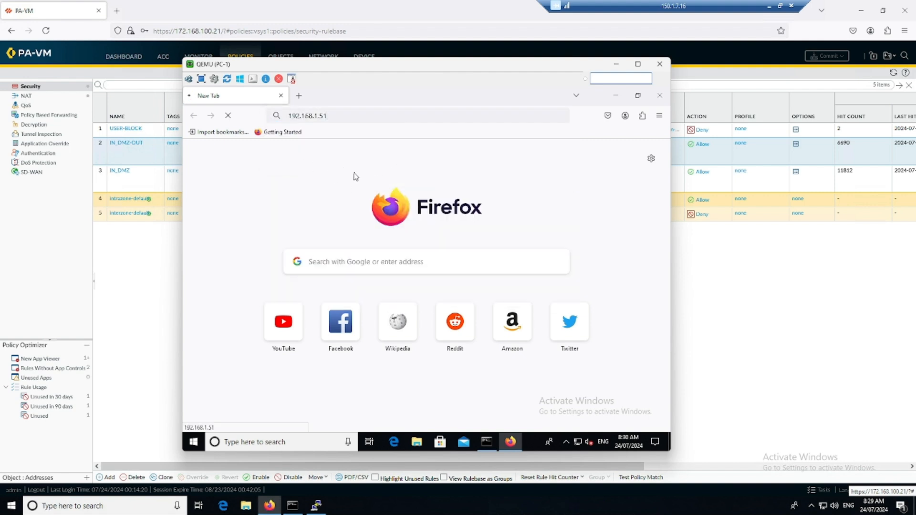
{"action": "left_click", "coordinate": [490, 439]}
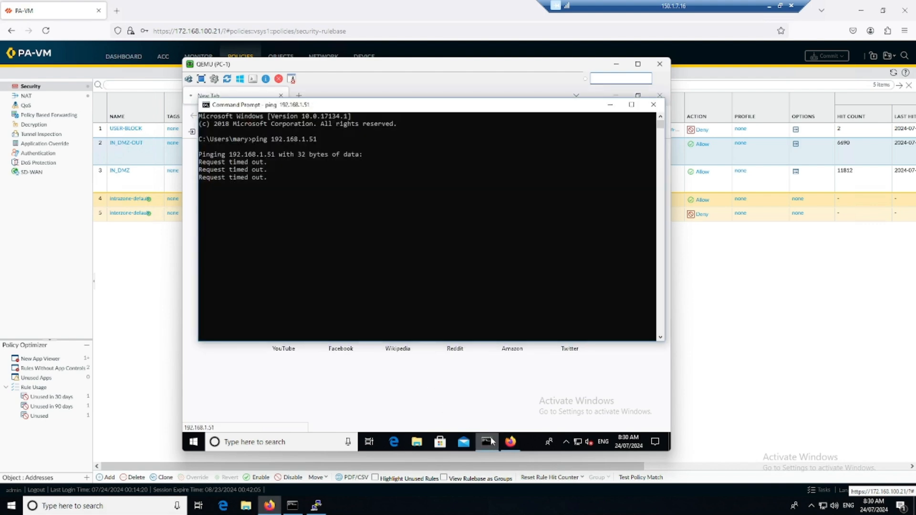
{"action": "left_click", "coordinate": [193, 442]}
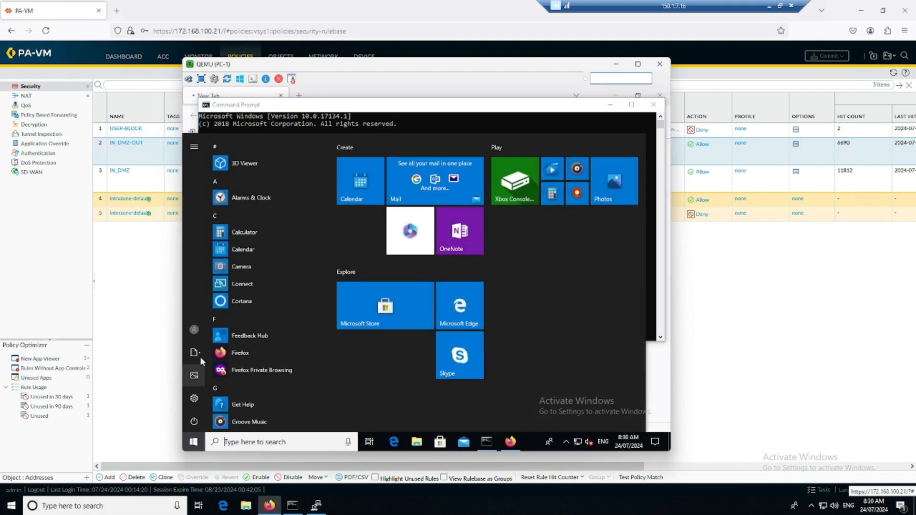
Sign the current user out of PC-1 and refresh the rulebase hit counts.
{"action": "left_click", "coordinate": [194, 333]}
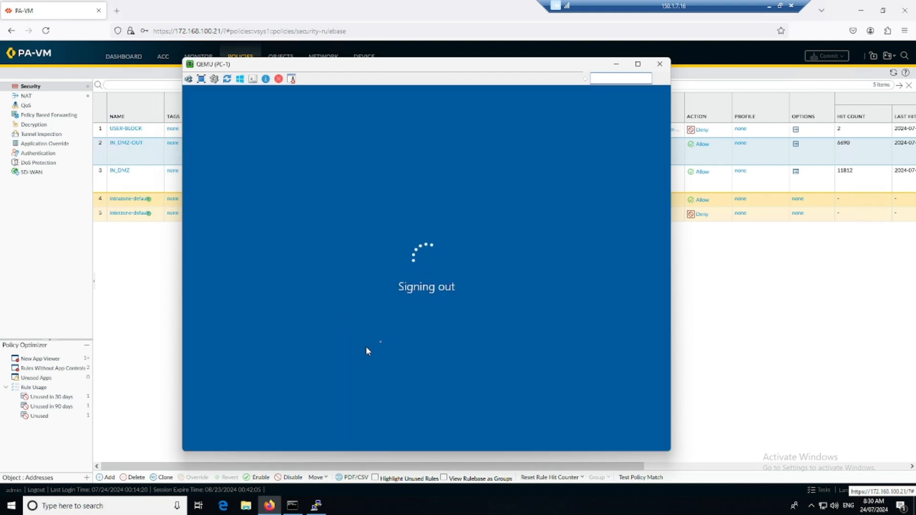
{"action": "left_click", "coordinate": [792, 308]}
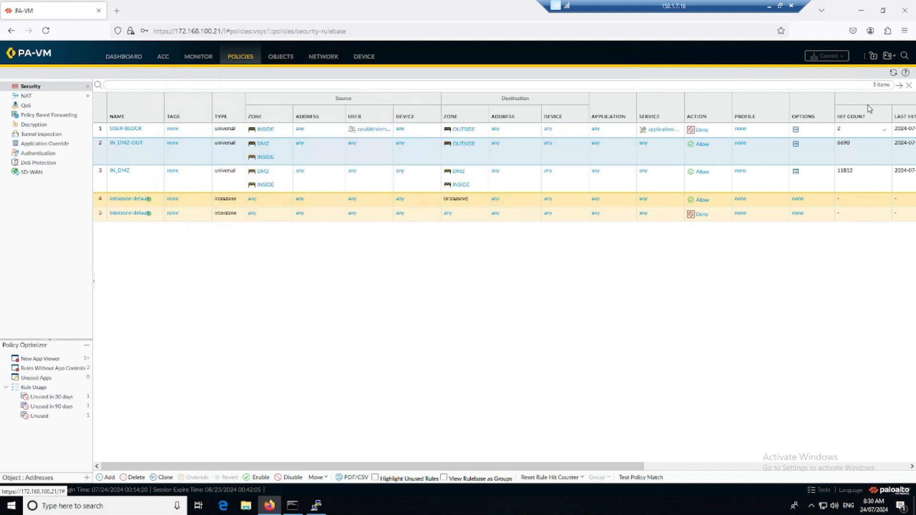
{"action": "left_click", "coordinate": [893, 73]}
{"action": "key", "text": "alt+Tab"}
Sign in to PC-1 as another sysable domain user via Other user with that account's password.
{"action": "left_click", "coordinate": [344, 324]}
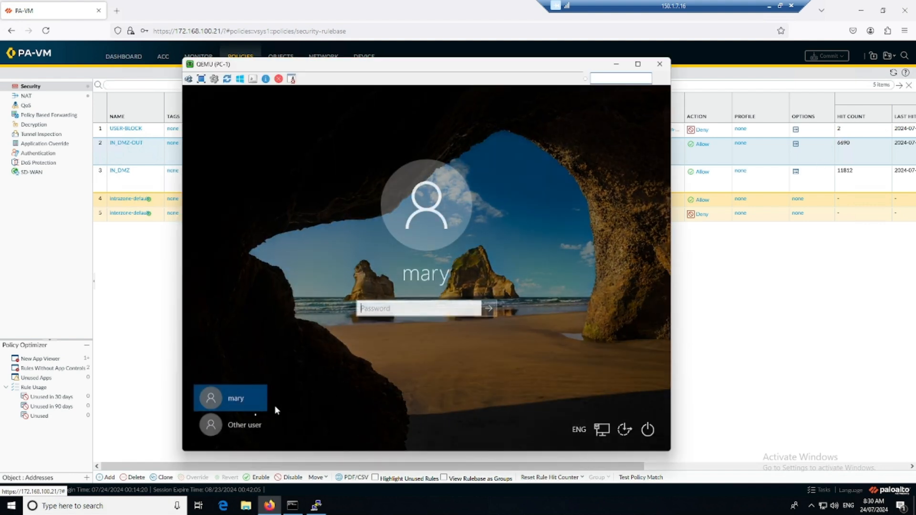
{"action": "left_click", "coordinate": [230, 425]}
{"action": "type", "text": "sysable\\moiz"}
{"action": "key", "text": "Tab"}
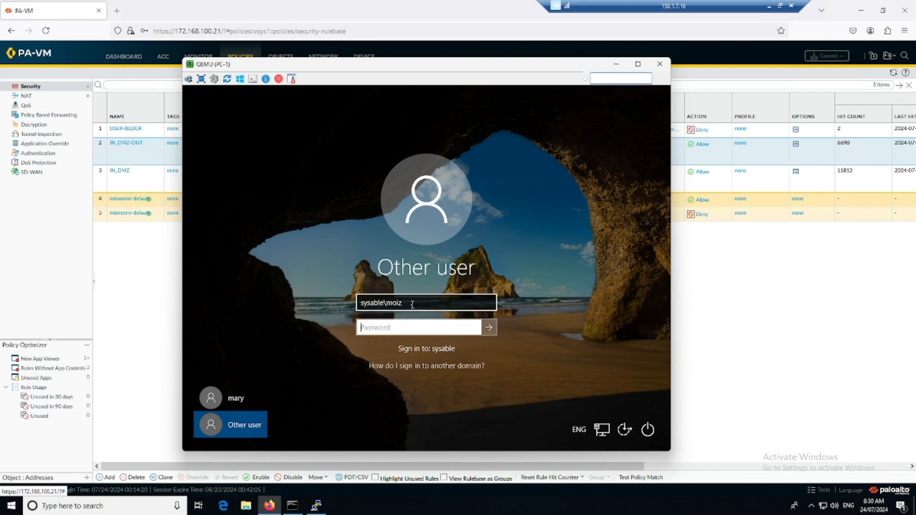
{"action": "type", "text": "Pa$$w0rd"}
{"action": "key", "text": "Return"}
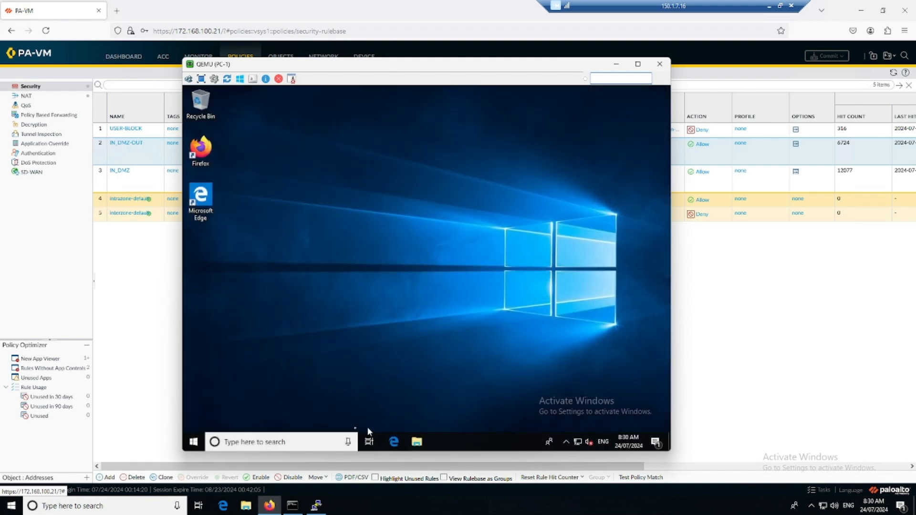
Run ping 192.168.1.51 in a new Command Prompt, then launch Firefox from the desktop.
{"action": "left_click", "coordinate": [301, 438]}
{"action": "type", "text": "cmd"}
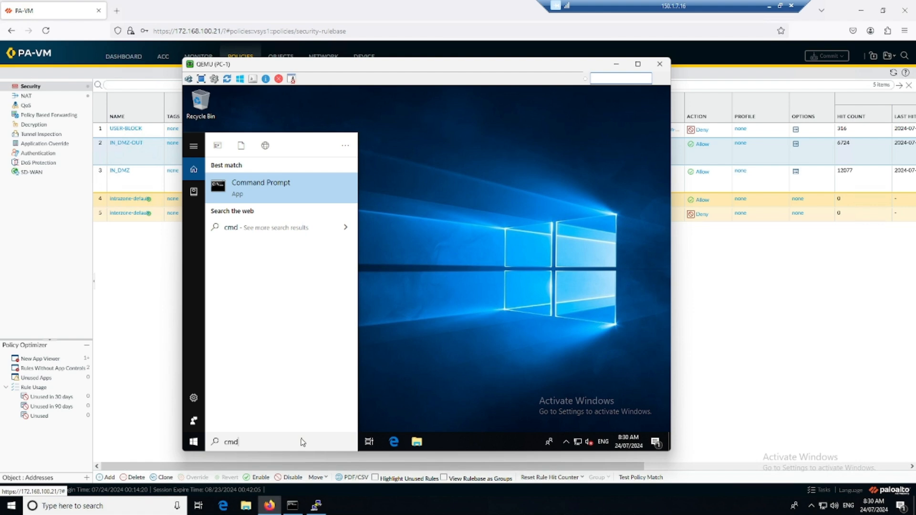
{"action": "key", "text": "Return"}
{"action": "type", "text": "ping 192."}
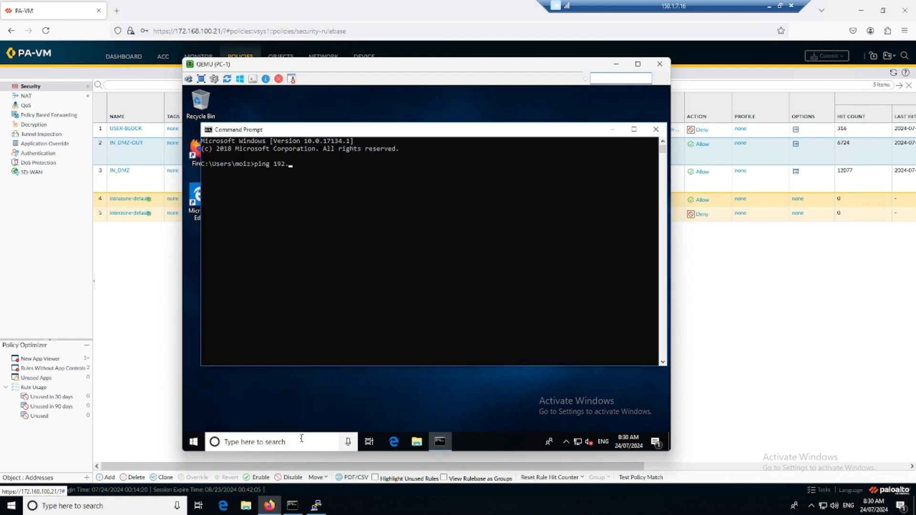
{"action": "type", "text": "168.1.51"}
{"action": "key", "text": "Return"}
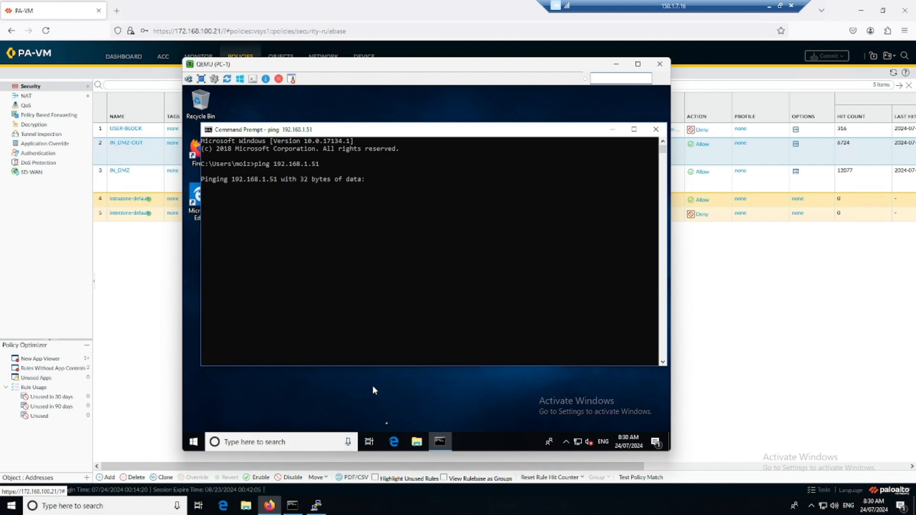
{"action": "left_click", "coordinate": [382, 411]}
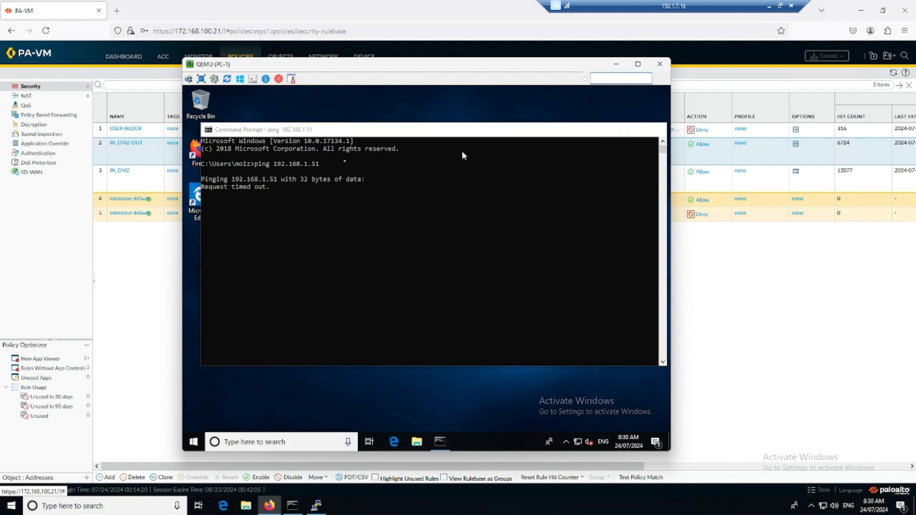
{"action": "left_click", "coordinate": [612, 130]}
{"action": "double_click", "coordinate": [200, 147]}
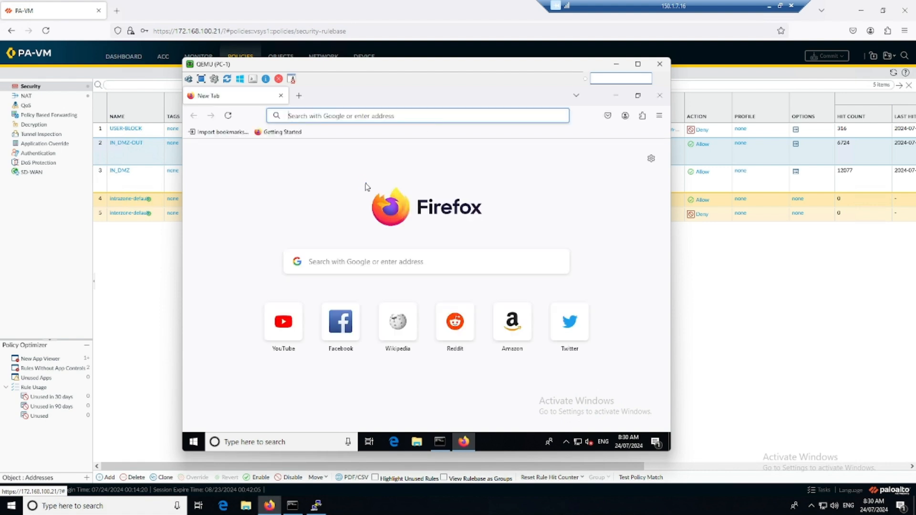
Load 192.168.1.51 in Firefox and stop the running ping with Ctrl+C.
{"action": "type", "text": "192.168.1.51"}
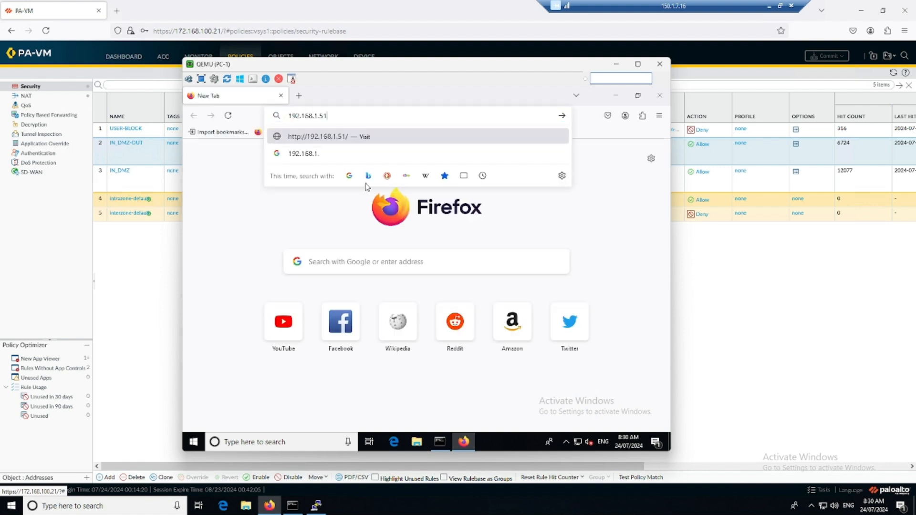
{"action": "key", "text": "Return"}
{"action": "left_click", "coordinate": [439, 443]}
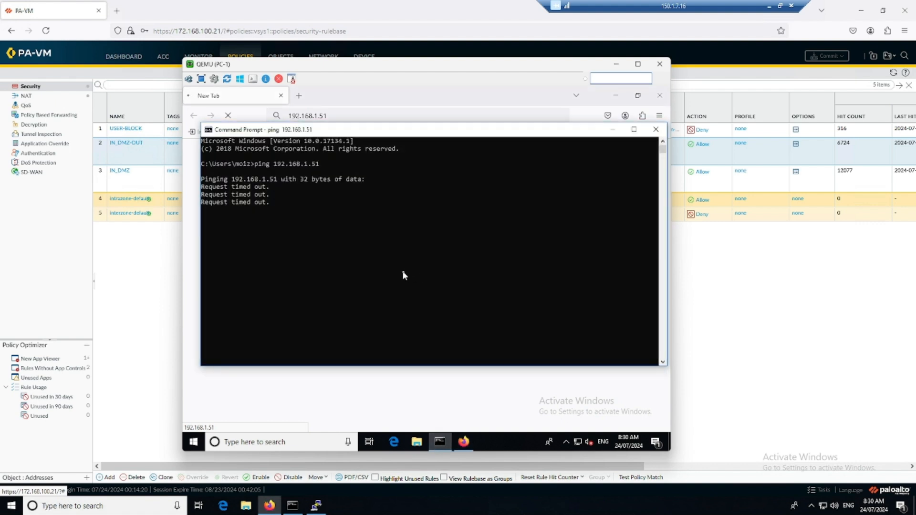
{"action": "key", "text": "ctrl+c"}
{"action": "key", "text": "Return"}
{"action": "key", "text": "Return"}
{"action": "key", "text": "Return"}
{"action": "key", "text": "Return"}
{"action": "key", "text": "Return"}
{"action": "key", "text": "Return"}
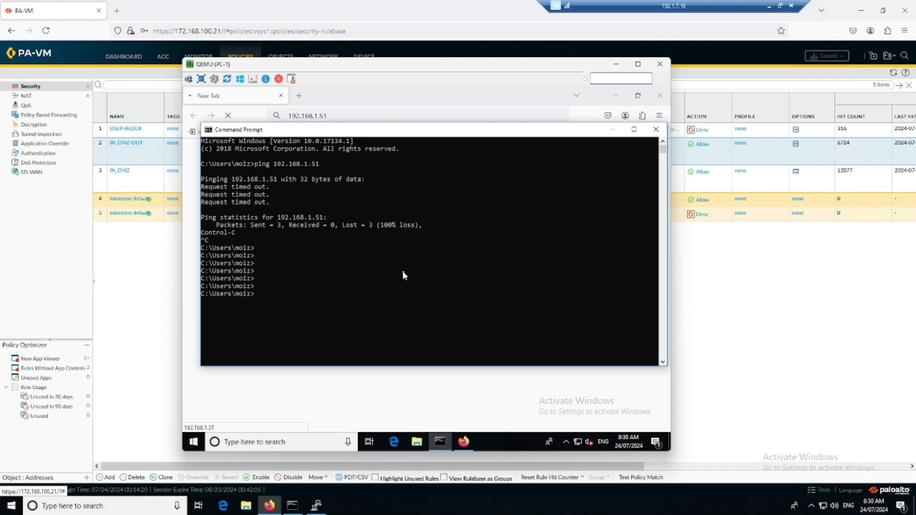
Ping sysable.com.au, which replies, then ping google.com, which times out and is stopped.
{"action": "type", "text": "ping sysable.com.au"}
{"action": "key", "text": "Return"}
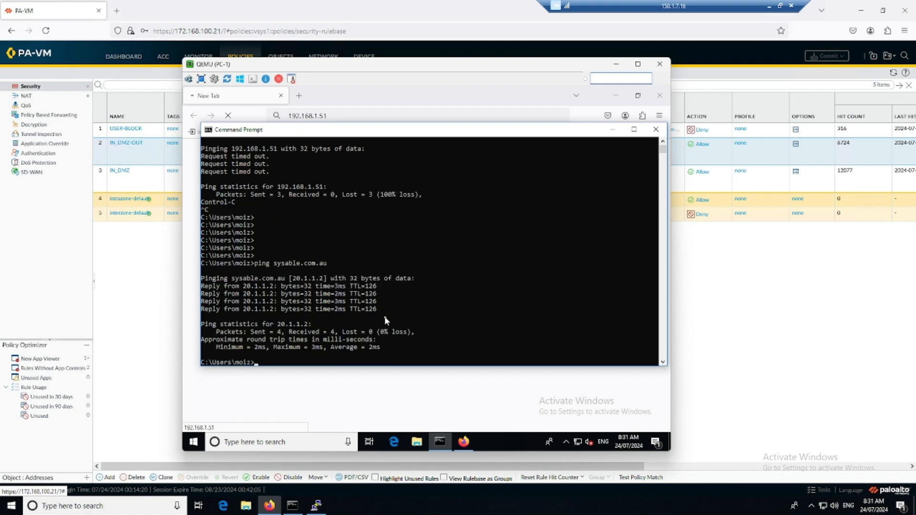
{"action": "key", "text": "Return"}
{"action": "key", "text": "Return"}
{"action": "type", "text": "ping google.com"}
{"action": "key", "text": "Return"}
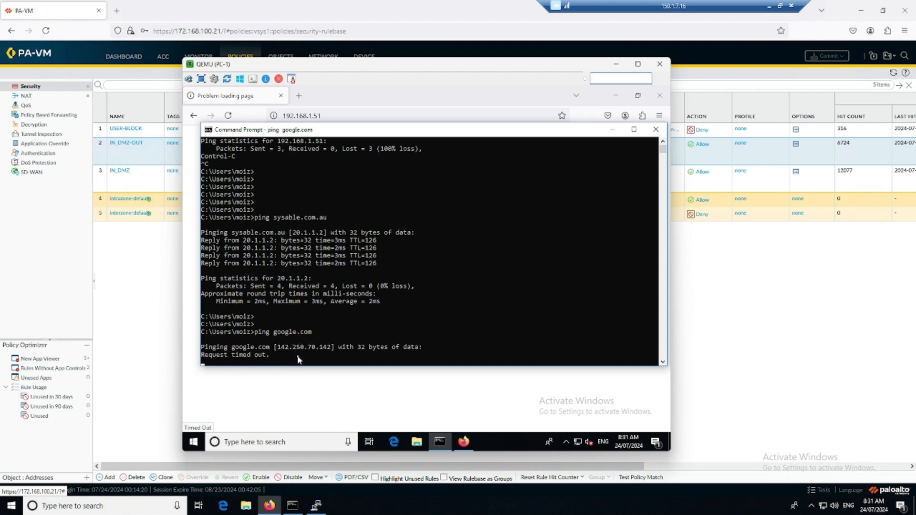
{"action": "key", "text": "ctrl+c"}
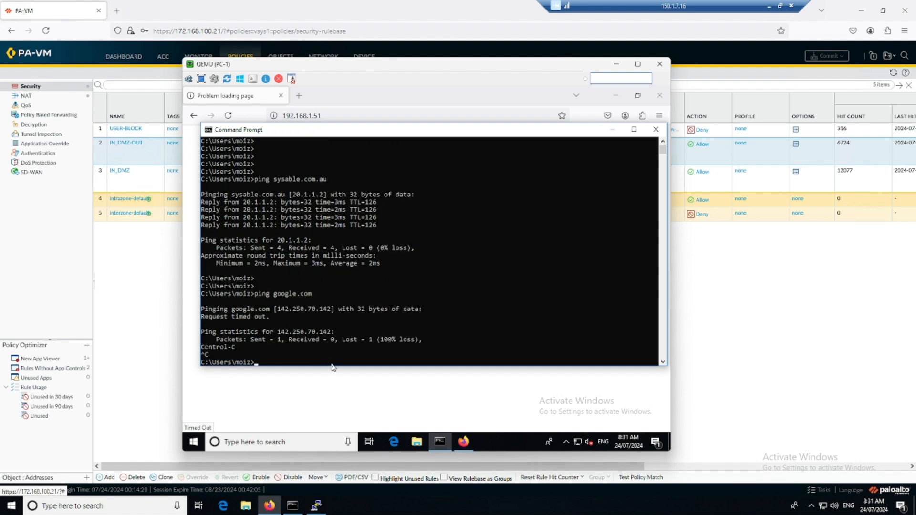
{"action": "left_click", "coordinate": [333, 387]}
Try loading facebook.com in Firefox, then refresh the PA-VM rulebase to update USER-BLOCK hits.
{"action": "left_click", "coordinate": [341, 117]}
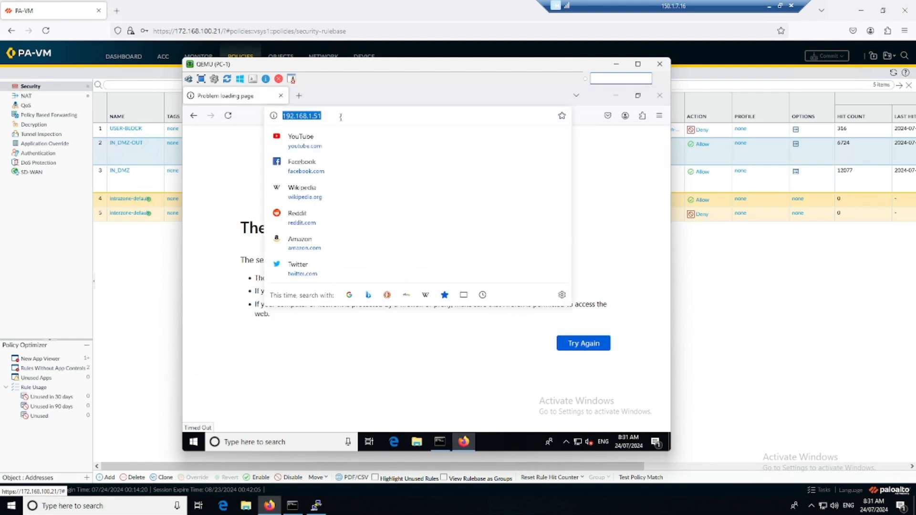
{"action": "type", "text": "face"}
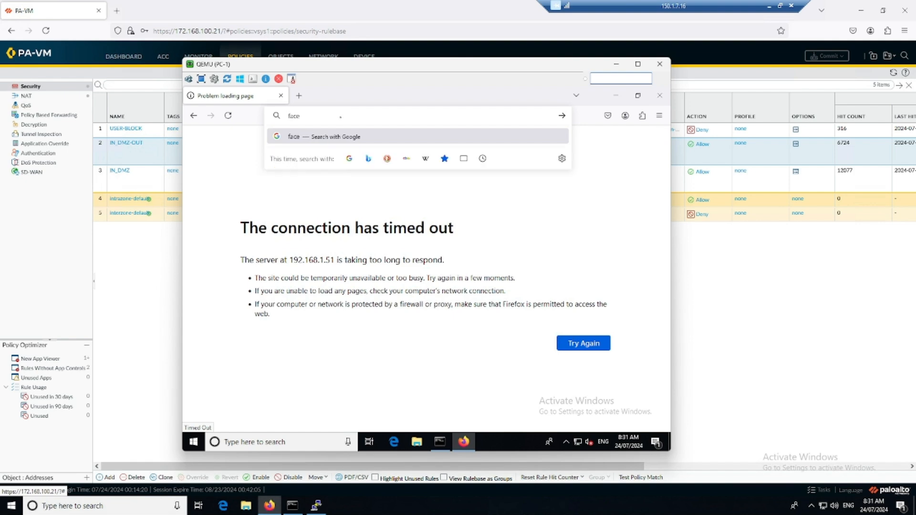
{"action": "type", "text": "book.com"}
{"action": "key", "text": "Return"}
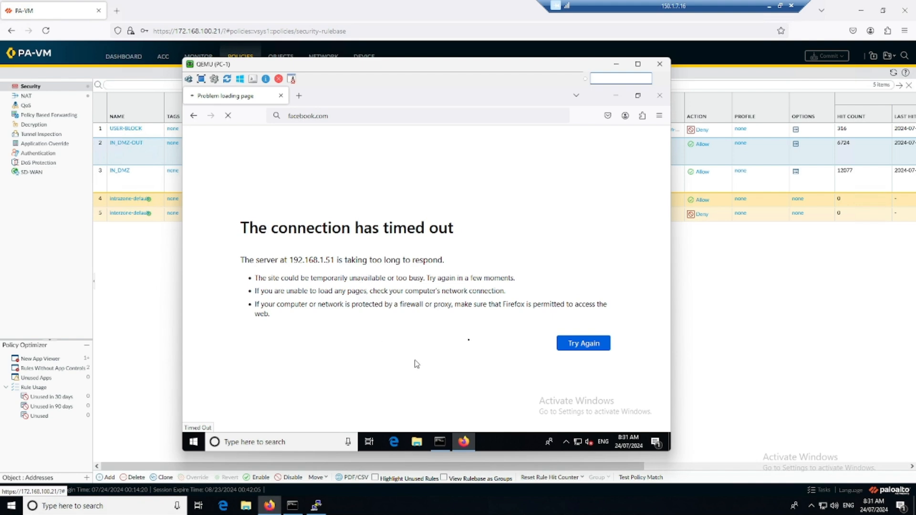
{"action": "left_click", "coordinate": [687, 281]}
{"action": "left_click", "coordinate": [894, 74]}
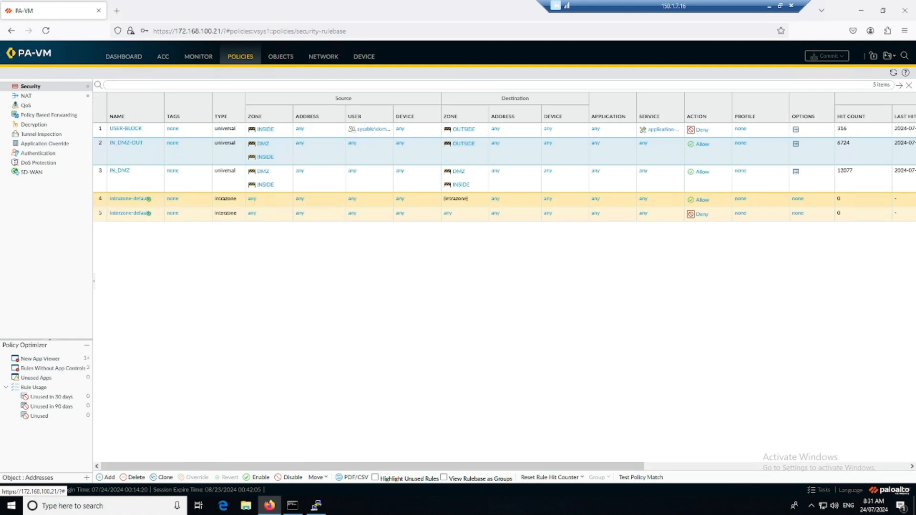
Sign the current domain user out of PC-1 from the Start menu.
{"action": "key", "text": "alt+Tab"}
{"action": "left_click", "coordinate": [194, 443]}
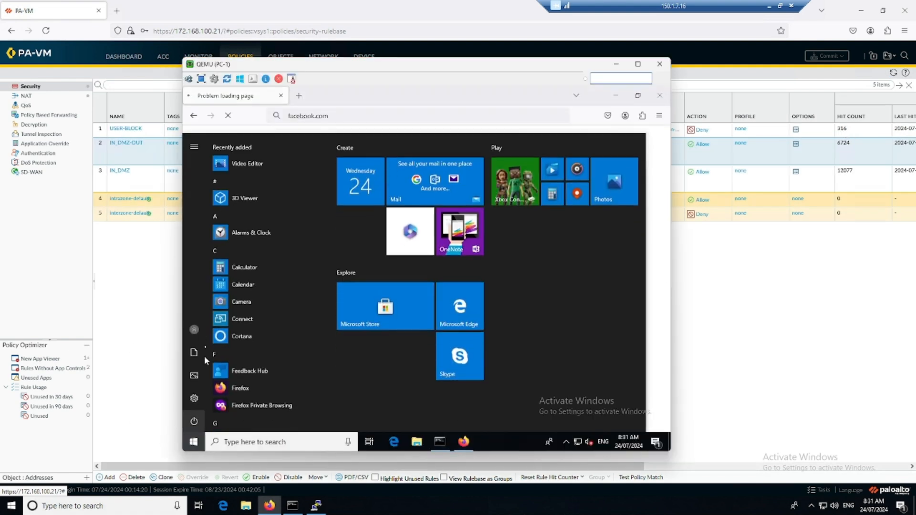
{"action": "left_click", "coordinate": [195, 328]}
{"action": "left_click", "coordinate": [214, 286]}
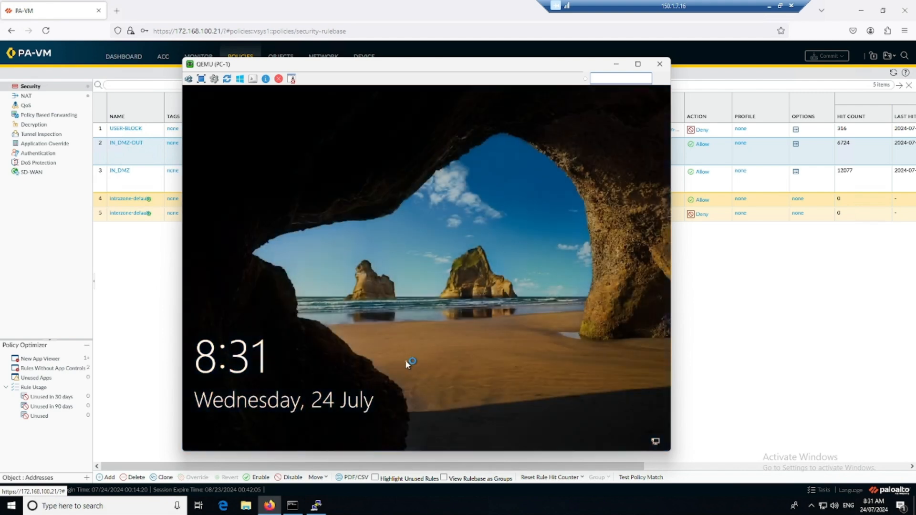
Sign in as the domain administrator via Other user, entering the administrator password.
{"action": "left_click", "coordinate": [405, 359]}
{"action": "left_click", "coordinate": [256, 418]}
{"action": "type", "text": "sysable\\administrator"}
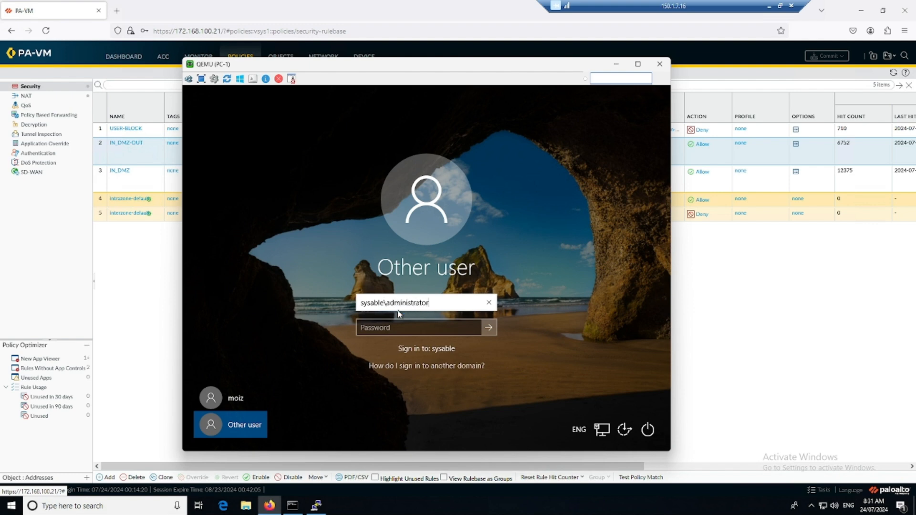
{"action": "key", "text": "Tab"}
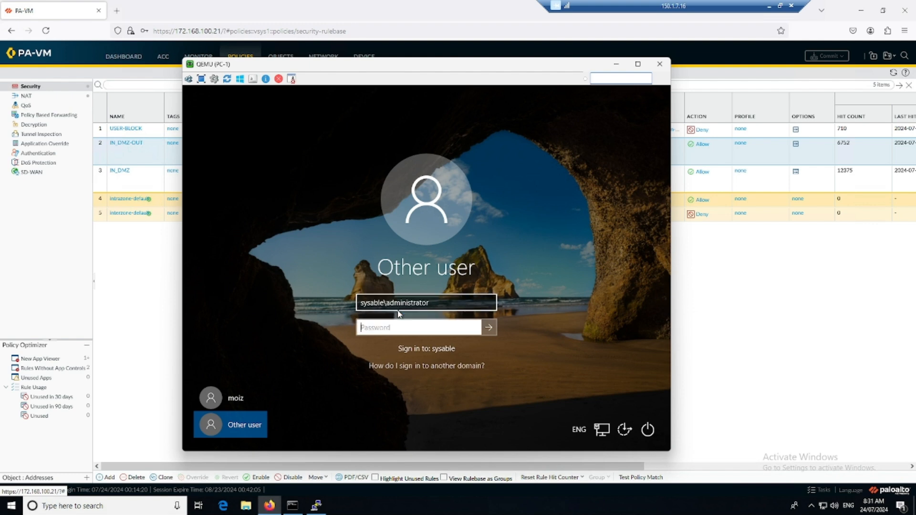
{"action": "type", "text": "P"}
{"action": "key", "text": "BackSpace"}
{"action": "type", "text": "P@s"}
{"action": "key", "text": "Return"}
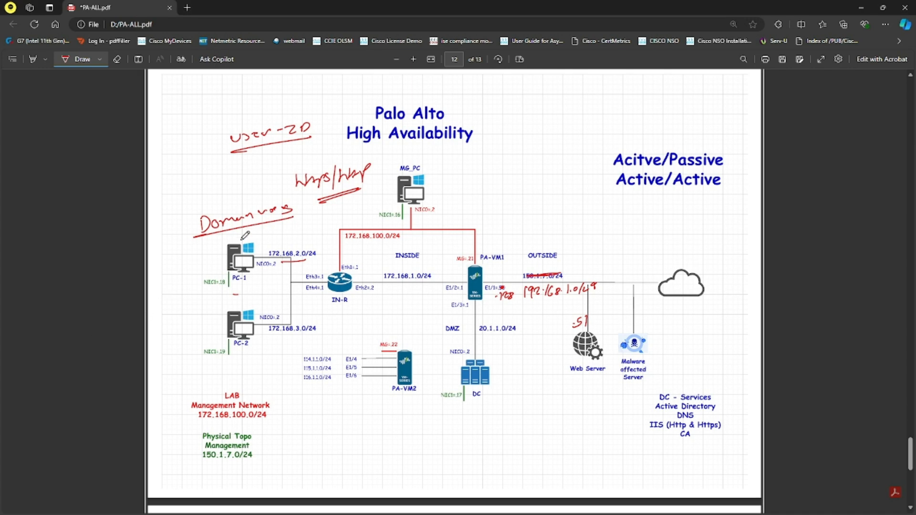
Draw a red bracket beside PC-1 on the topology PDF, then return to the VM window.
{"action": "mouse_move", "coordinate": [243, 234]}
{"action": "left_mouse_down"}
{"action": "mouse_move", "coordinate": [205, 235]}
{"action": "mouse_move", "coordinate": [243, 298]}
{"action": "left_mouse_up"}
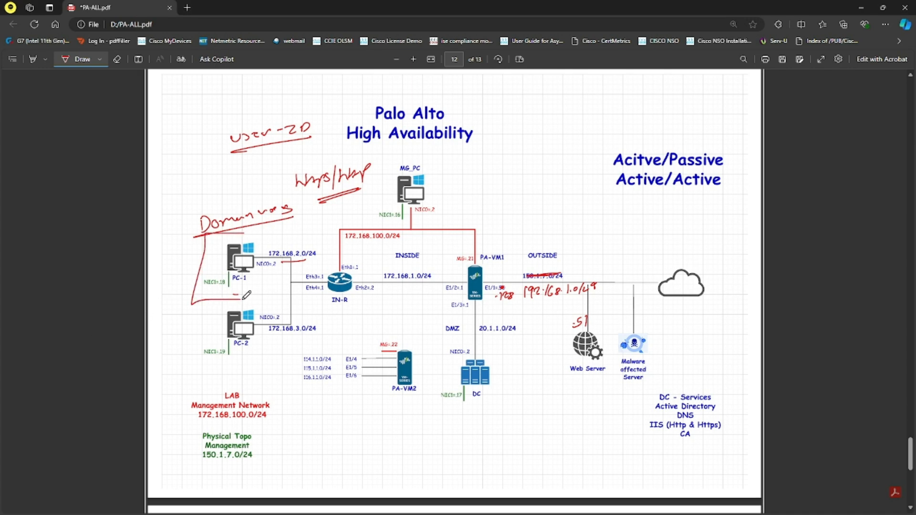
{"action": "key", "text": "alt+Tab"}
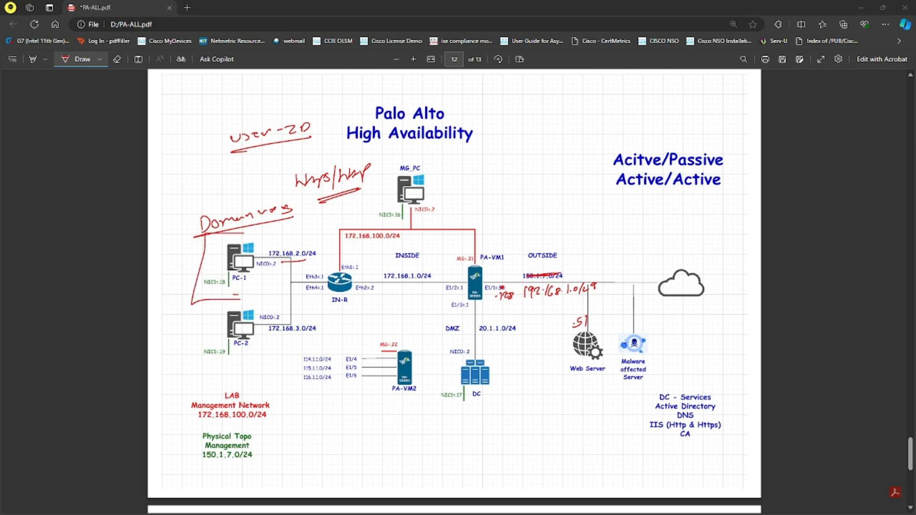
{"action": "key", "text": "alt+Tab"}
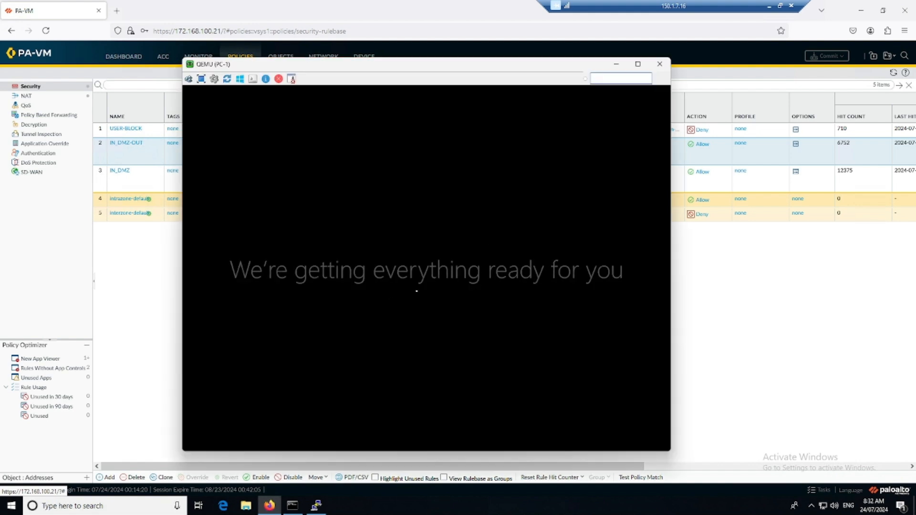
Widen the USER column in Monitor > User-ID to show full usernames, then open the Security rulebase.
{"action": "key", "text": "alt+Tab"}
{"action": "left_click", "coordinate": [209, 61]}
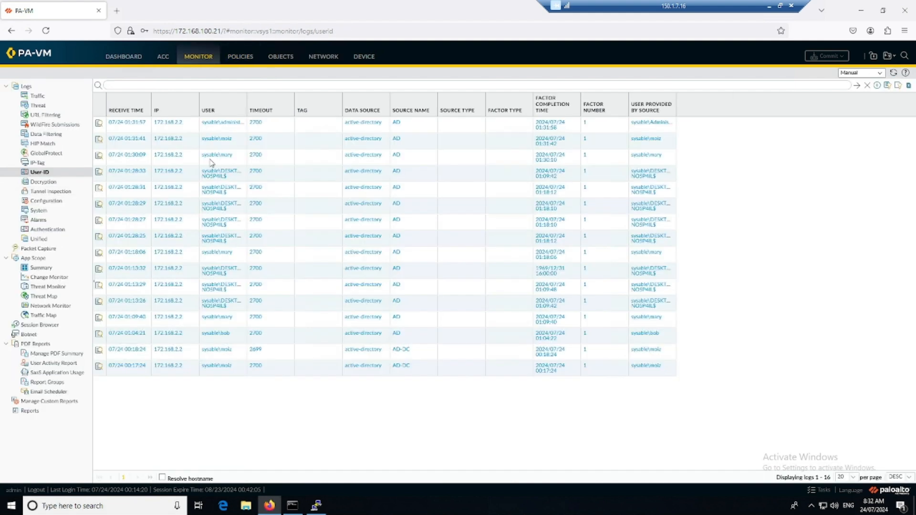
{"action": "left_click_drag", "start_coordinate": [248, 102], "coordinate": [286, 103]}
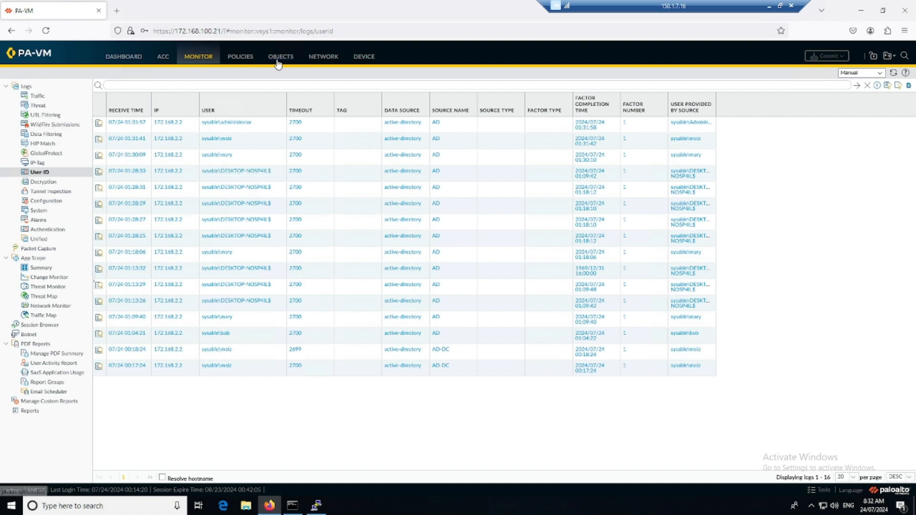
{"action": "left_click", "coordinate": [240, 59]}
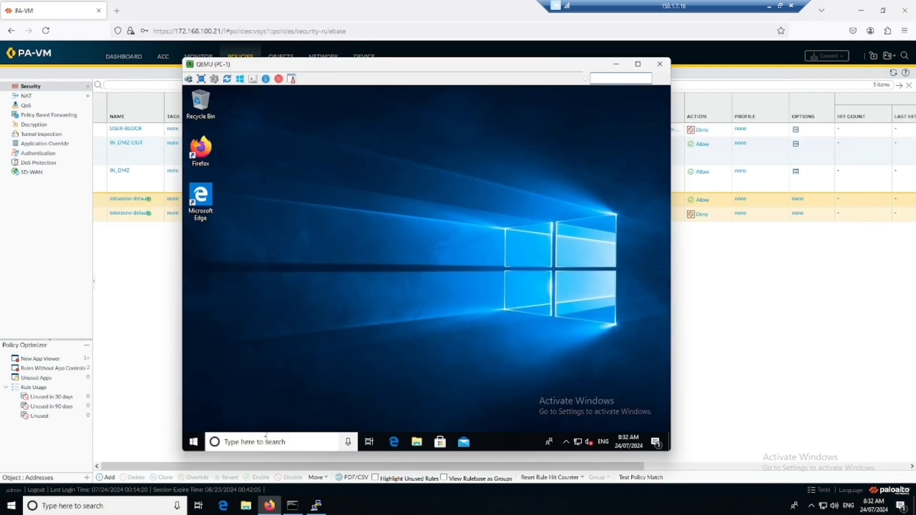
Launch Command Prompt on PC-1 via search and run ping 192.168.1.51.
{"action": "left_click", "coordinate": [262, 438]}
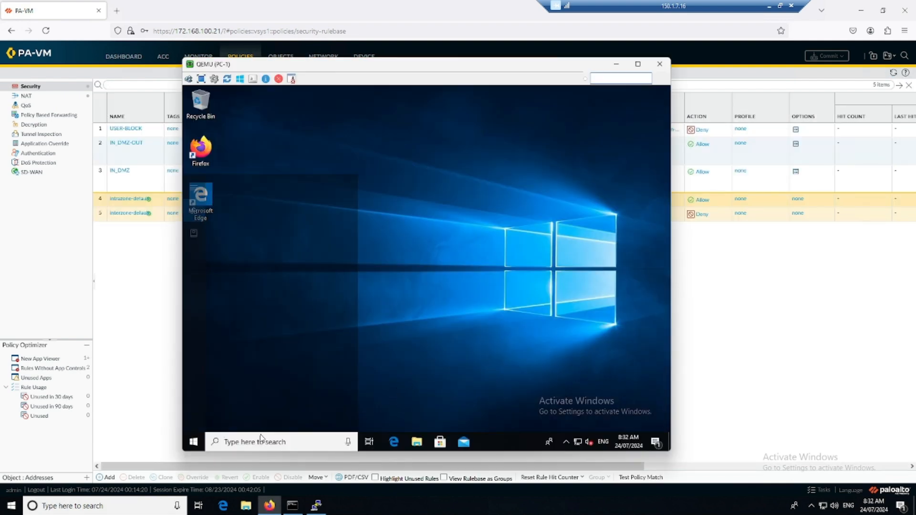
{"action": "type", "text": "cmd"}
{"action": "key", "text": "Return"}
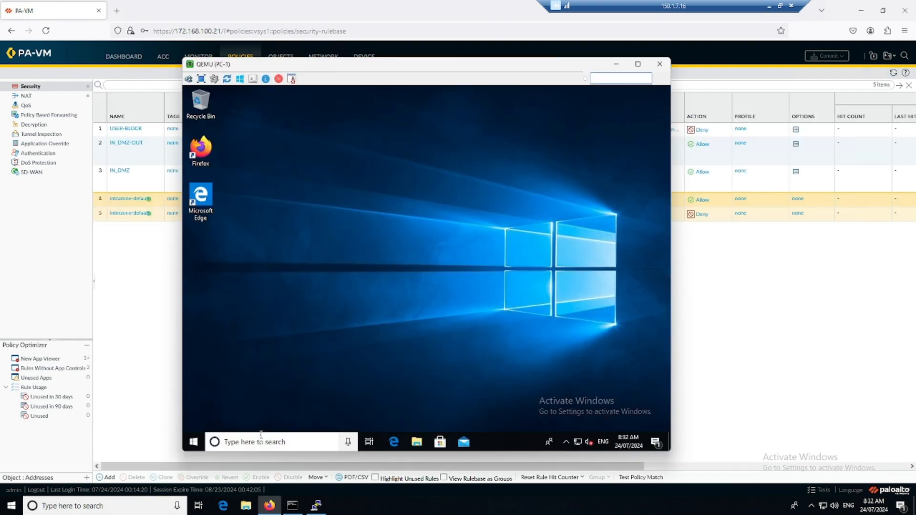
{"action": "type", "text": "ping 192.168"}
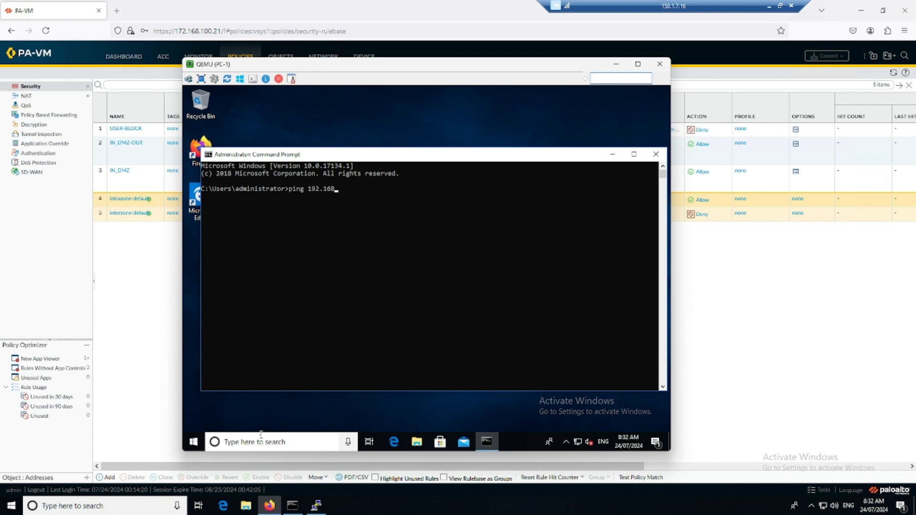
{"action": "type", "text": ".1.51"}
{"action": "key", "text": "Return"}
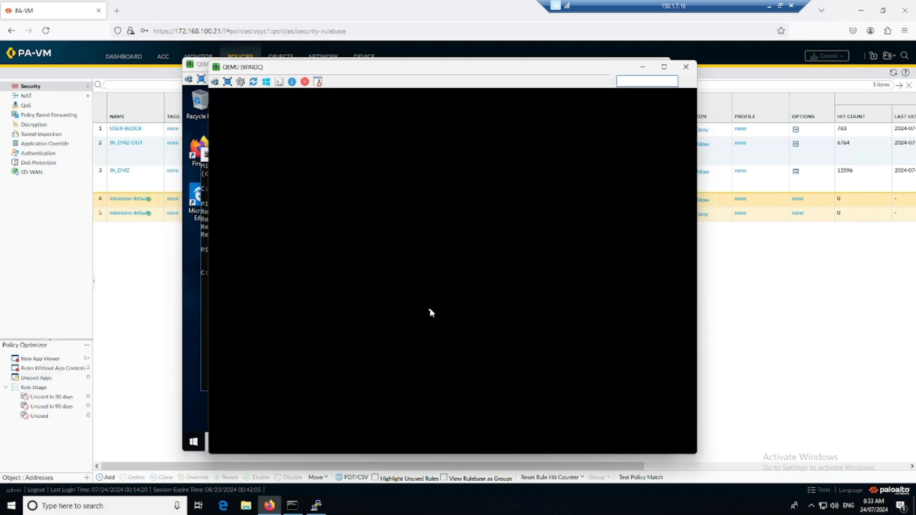
Unlock the WINDC domain controller by entering the administrator password.
{"action": "left_click", "coordinate": [215, 83]}
{"action": "type", "text": "•"}
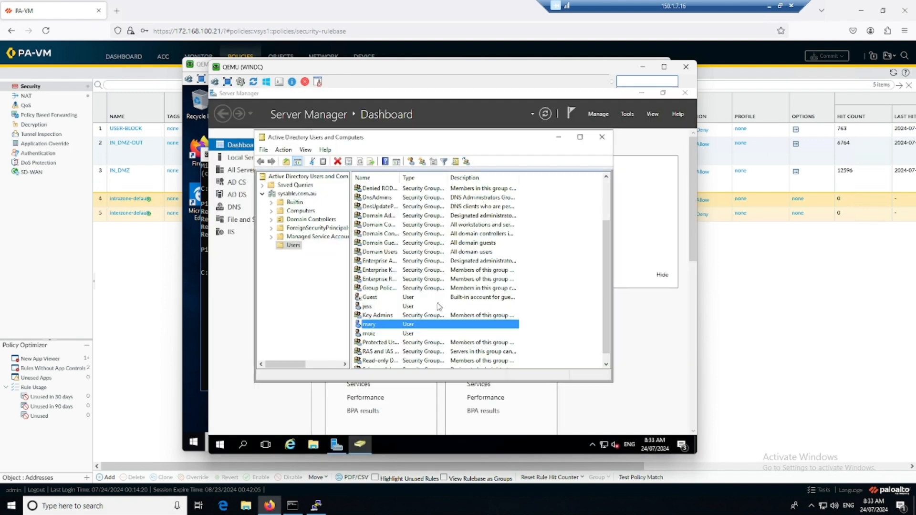
{"action": "scroll", "coordinate": [413, 329], "scroll_direction": "down", "scroll_amount": 1}
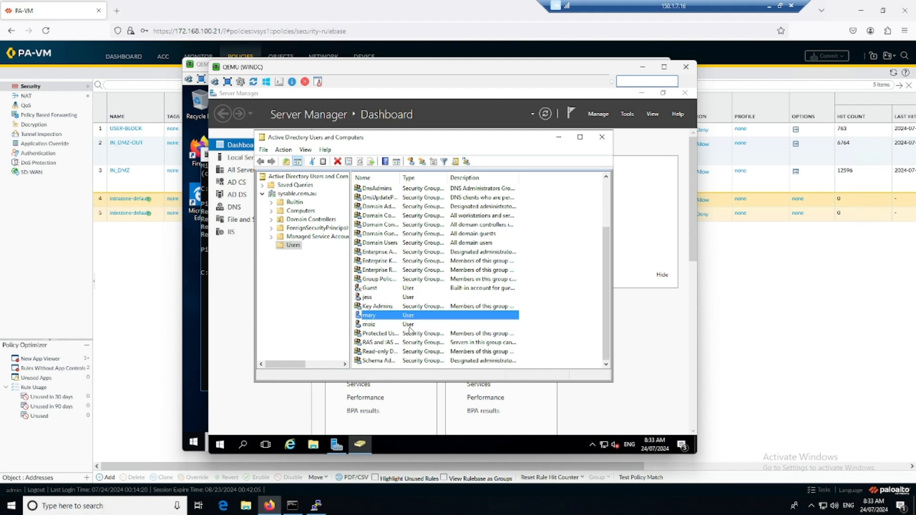
{"action": "scroll", "coordinate": [401, 329], "scroll_direction": "up", "scroll_amount": 2}
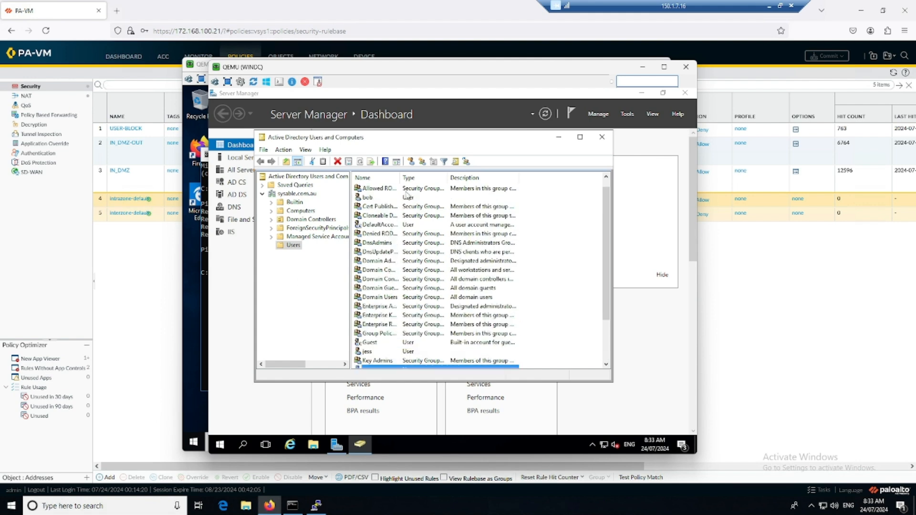
Widen the ADUC Users Name column, select Enterprise Admins, and minimize the WINDC window.
{"action": "left_click_drag", "start_coordinate": [398, 178], "coordinate": [420, 177]}
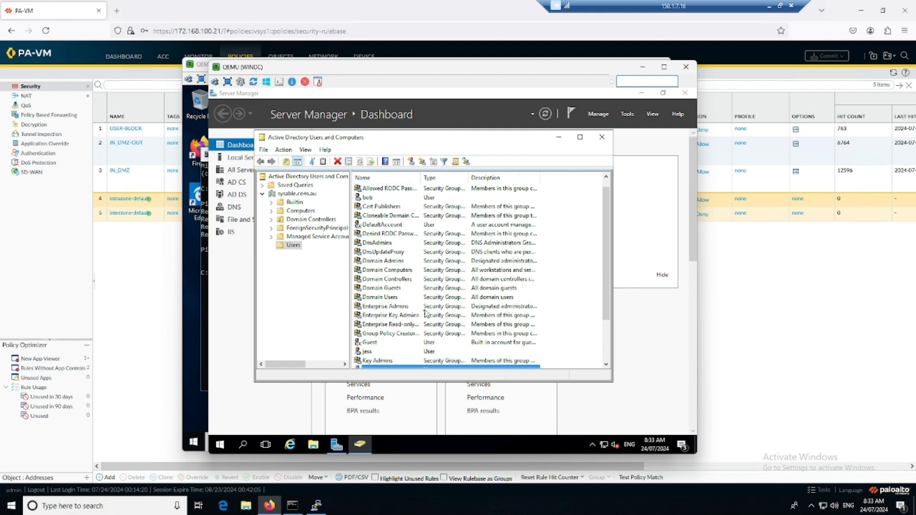
{"action": "left_click", "coordinate": [401, 308]}
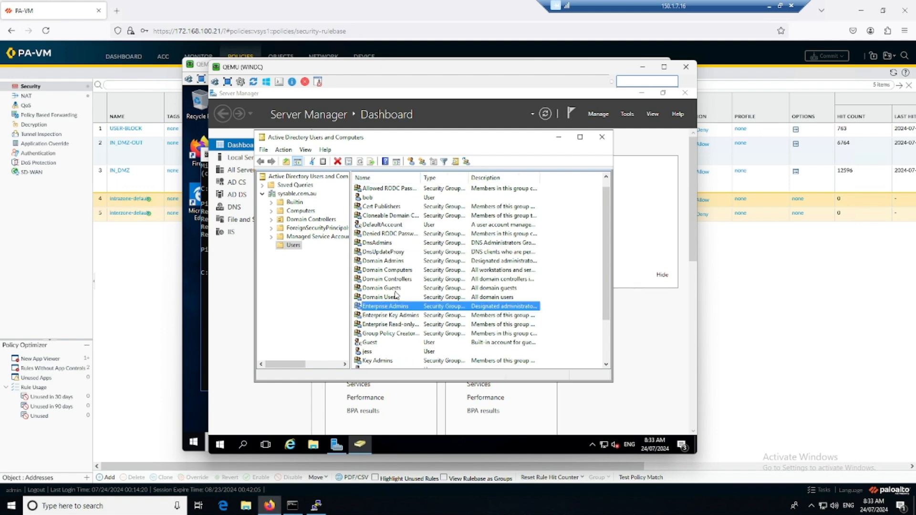
{"action": "left_click", "coordinate": [642, 67]}
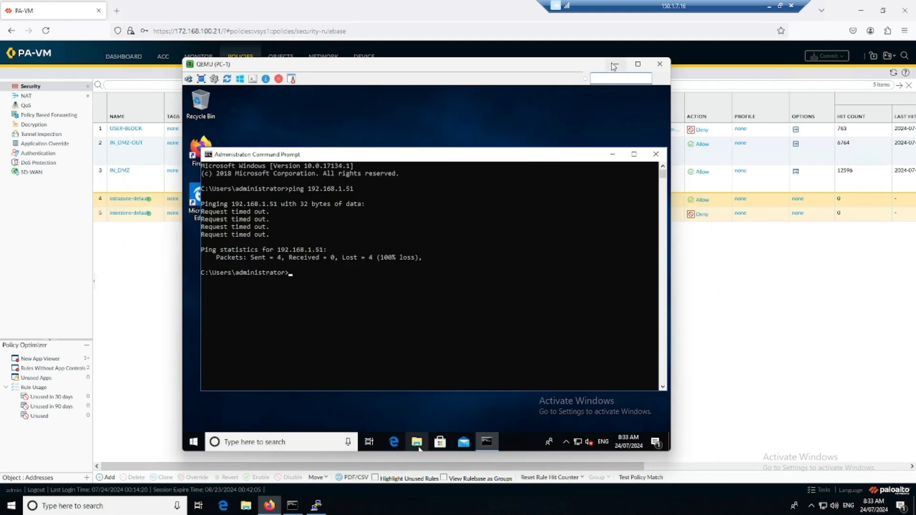
Minimize PC-1, refresh the rulebase to update USER-BLOCK's hit count, and open ACC Network Activity.
{"action": "left_click", "coordinate": [616, 65]}
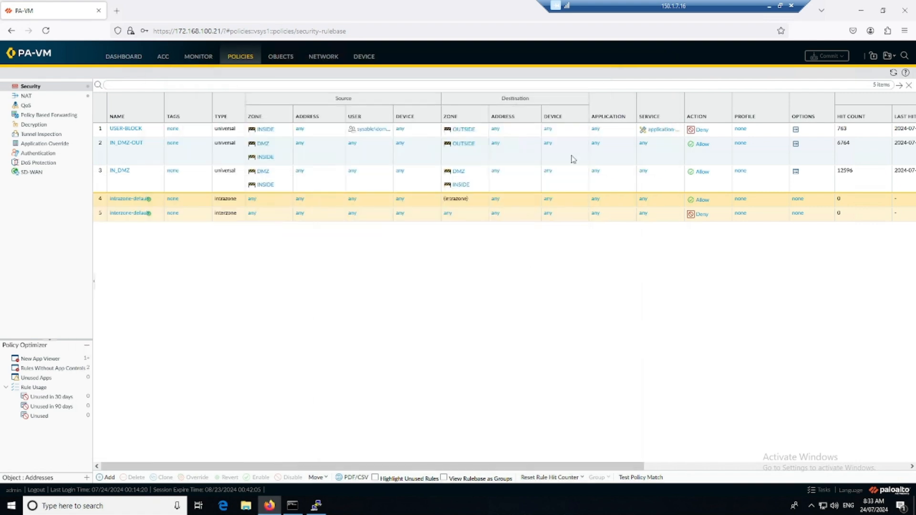
{"action": "left_click", "coordinate": [893, 73]}
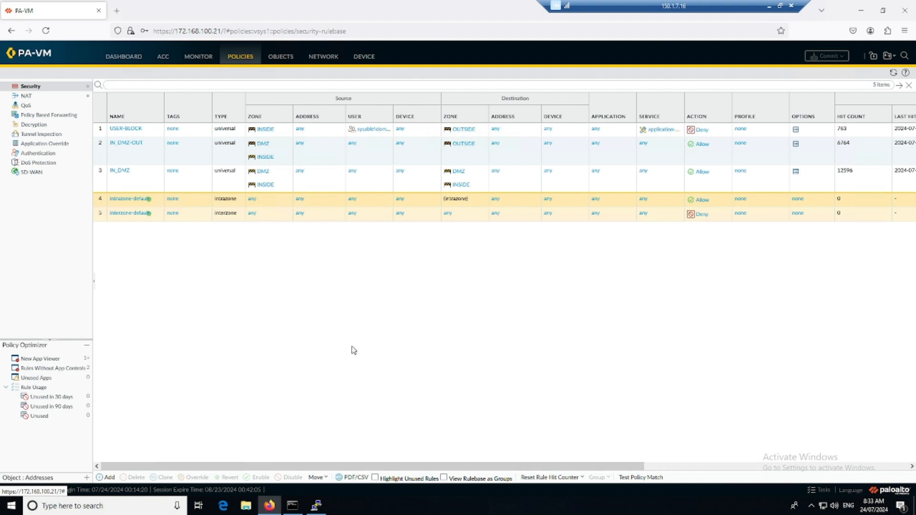
{"action": "left_click", "coordinate": [162, 57]}
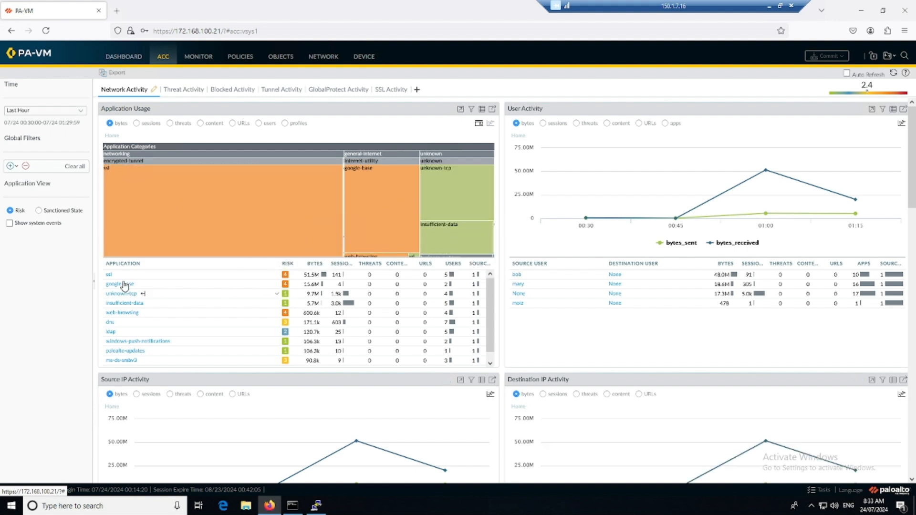
View ACC Application Usage by sessions, then by users, then go to the Objects Services list.
{"action": "scroll", "coordinate": [133, 326], "scroll_direction": "down", "scroll_amount": 1}
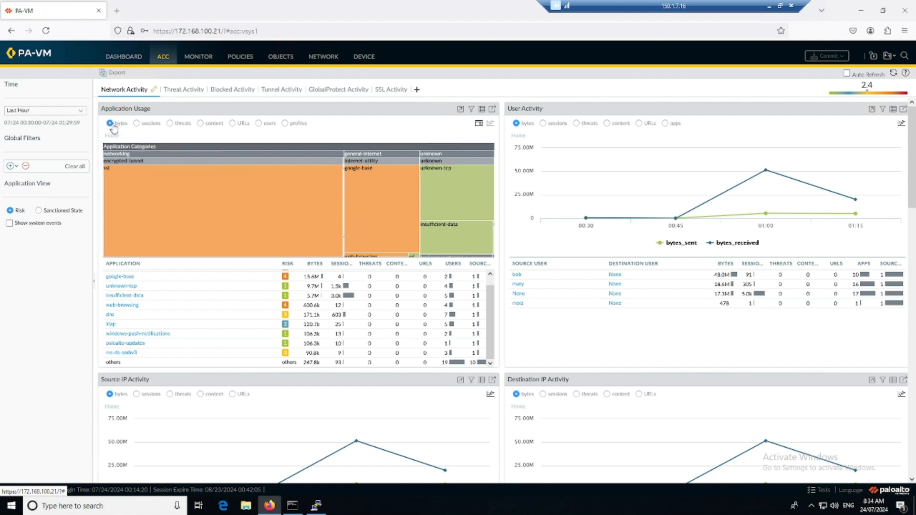
{"action": "left_click", "coordinate": [136, 124]}
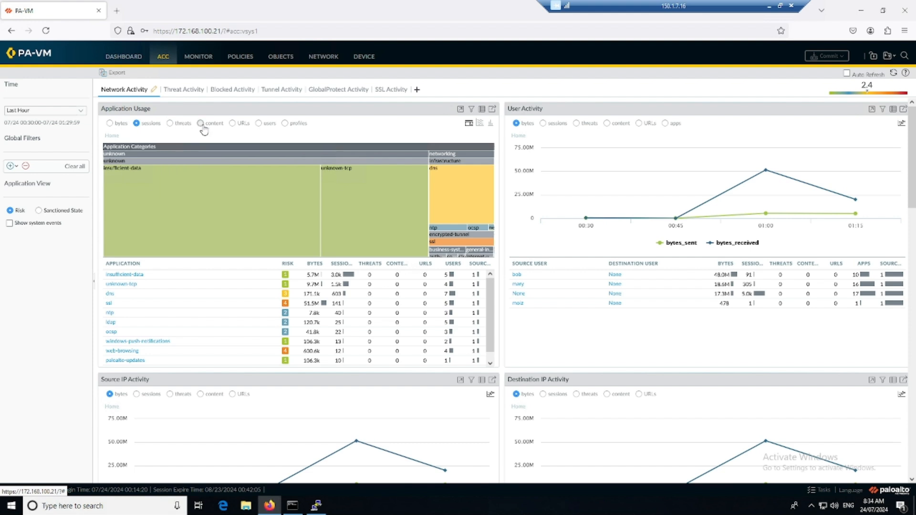
{"action": "left_click", "coordinate": [259, 123]}
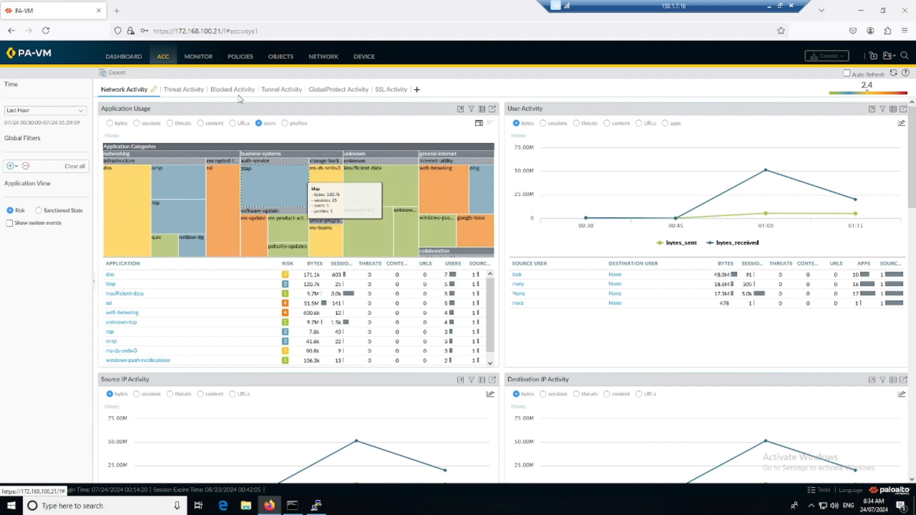
{"action": "left_click", "coordinate": [280, 58]}
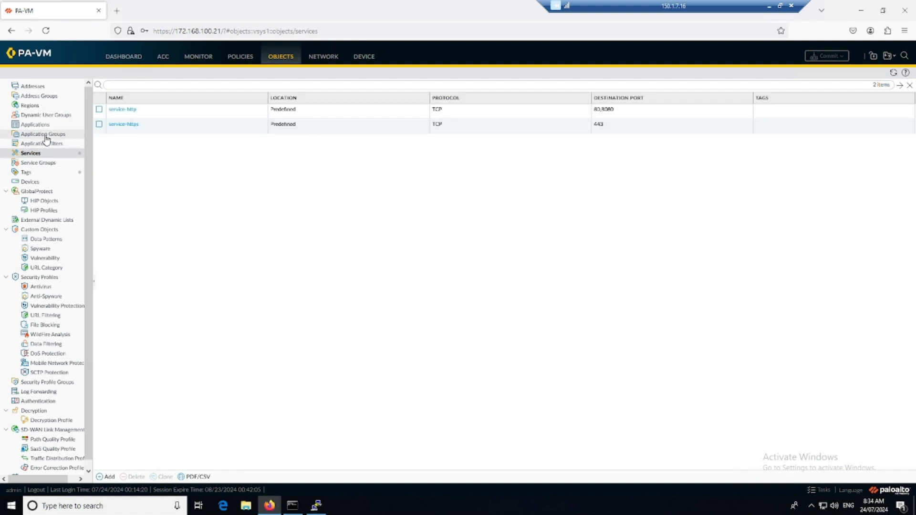
Scroll through the 3519 entries in Objects > Applications, then return to the ACC dashboard.
{"action": "left_click", "coordinate": [37, 125]}
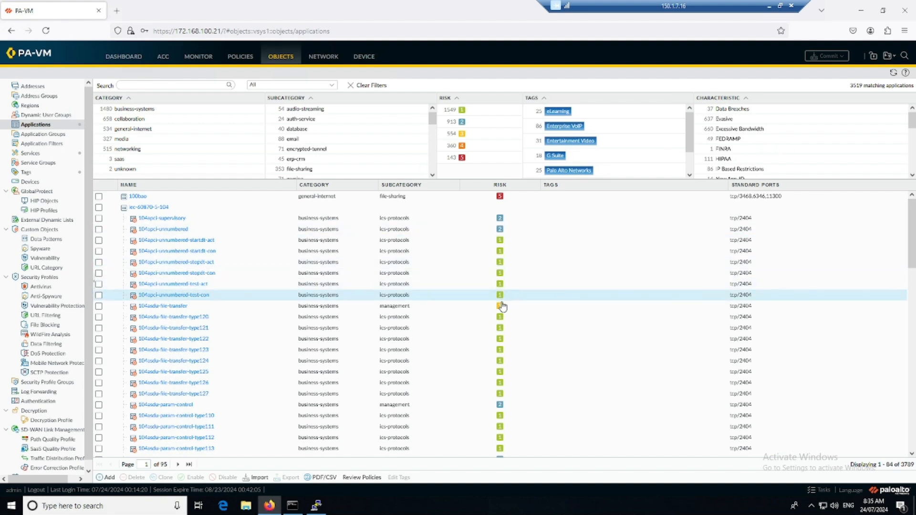
{"action": "scroll", "coordinate": [515, 320], "scroll_direction": "down", "scroll_amount": 4}
{"action": "scroll", "coordinate": [516, 329], "scroll_direction": "down", "scroll_amount": 5}
{"action": "scroll", "coordinate": [525, 272], "scroll_direction": "down", "scroll_amount": 10}
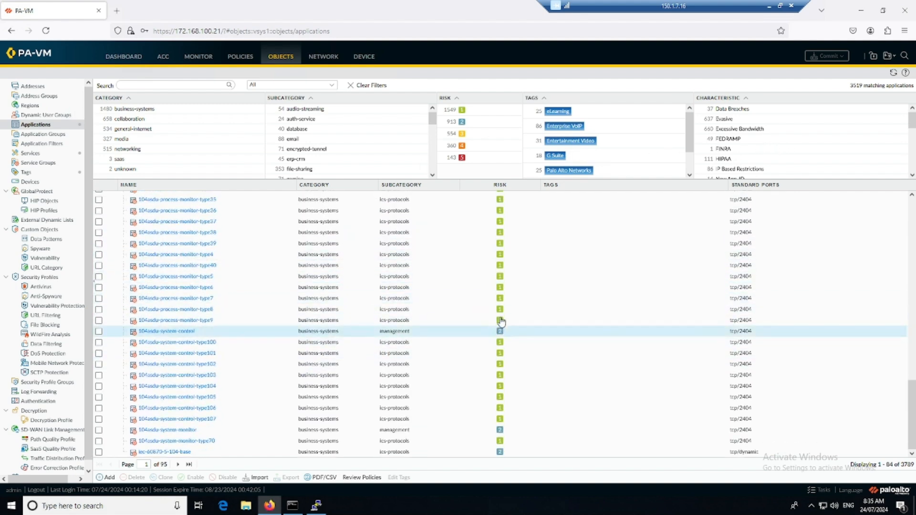
{"action": "scroll", "coordinate": [502, 330], "scroll_direction": "up", "scroll_amount": 10}
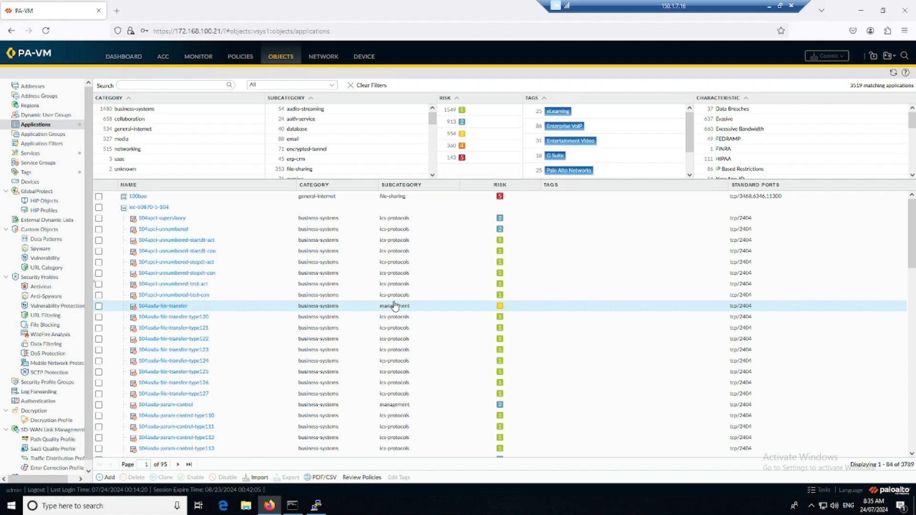
{"action": "left_click", "coordinate": [164, 56]}
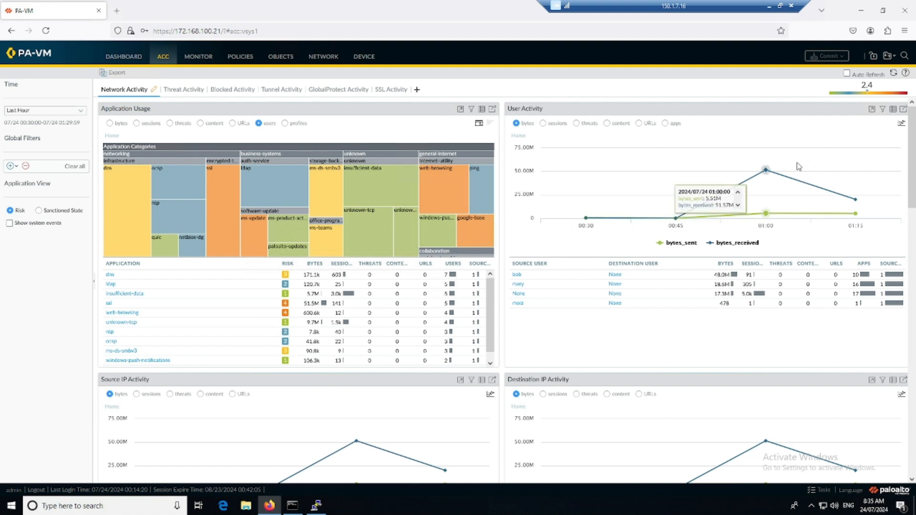
Check the User Activity log-type list, then show user activity broken down by apps.
{"action": "left_click", "coordinate": [903, 109]}
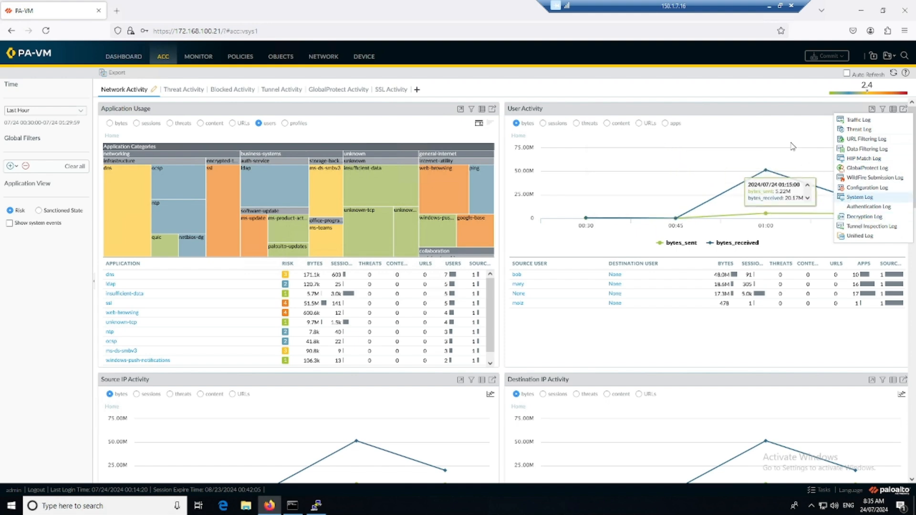
{"action": "left_click", "coordinate": [701, 139]}
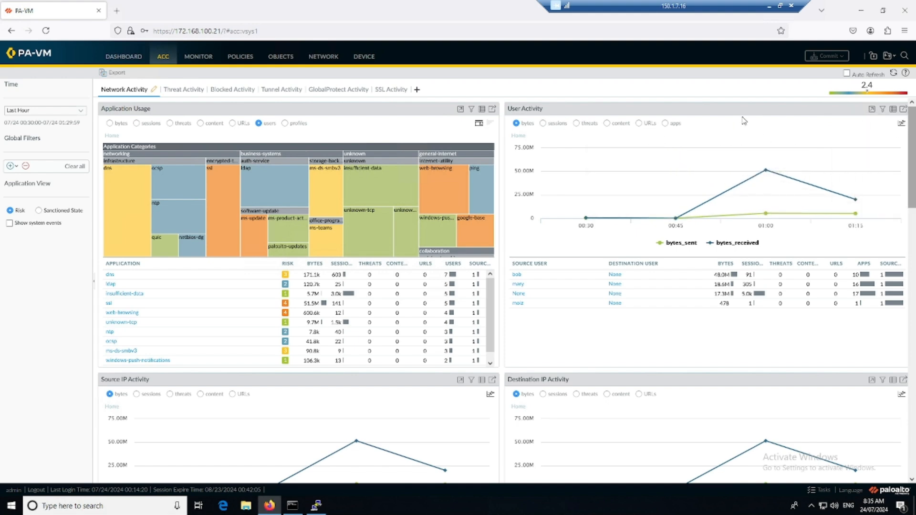
{"action": "left_click", "coordinate": [665, 123]}
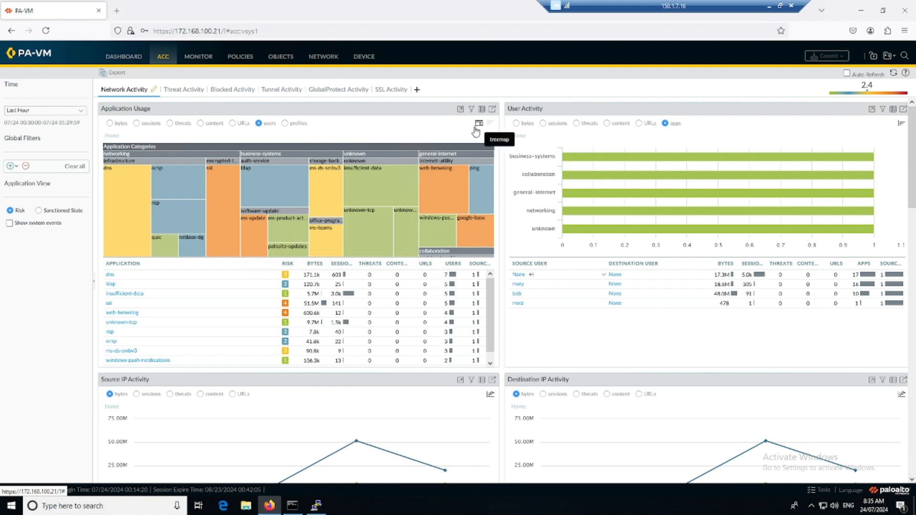
Switch the Application Usage widget to stacked bars, then to a treemap by application category.
{"action": "mouse_move", "coordinate": [270, 181]}
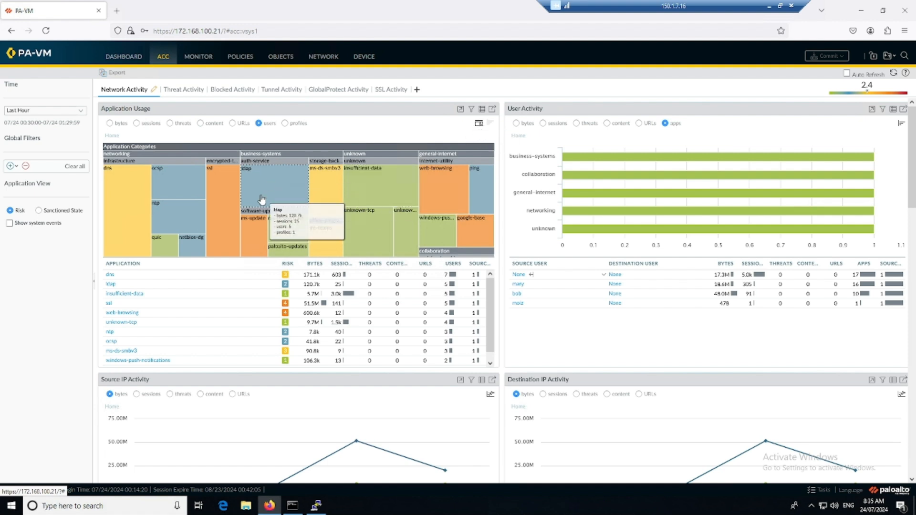
{"action": "left_click", "coordinate": [491, 127]}
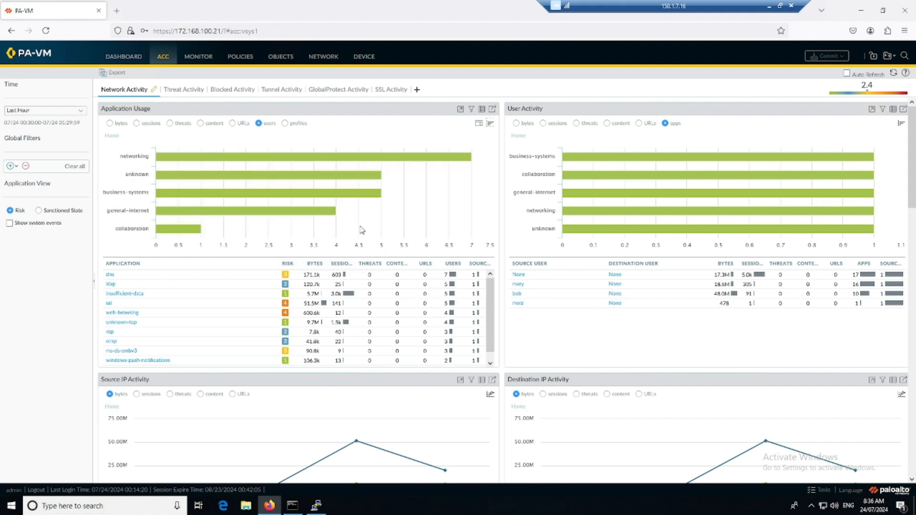
{"action": "mouse_move", "coordinate": [284, 212]}
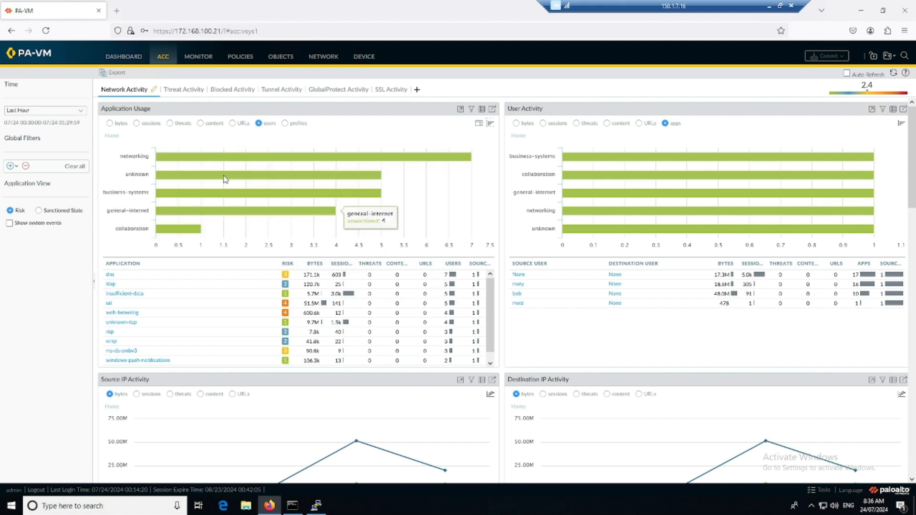
{"action": "mouse_move", "coordinate": [252, 202]}
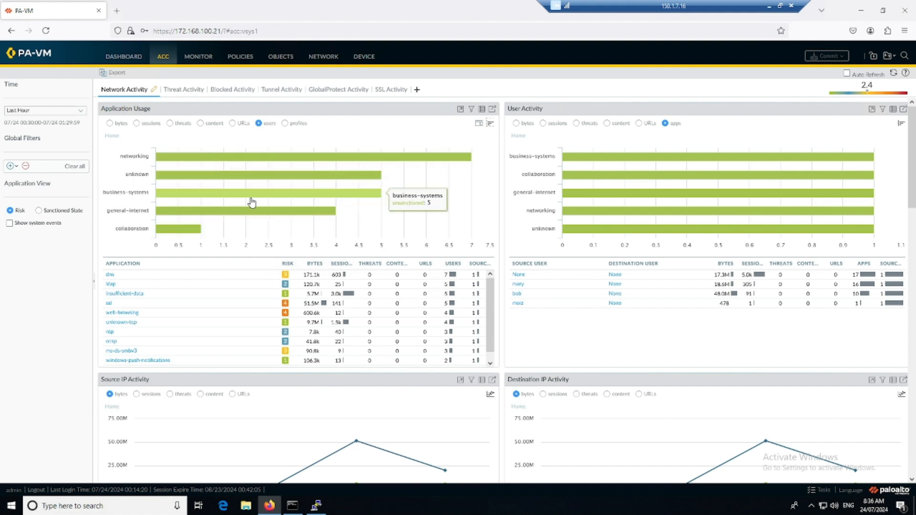
{"action": "left_click", "coordinate": [479, 126]}
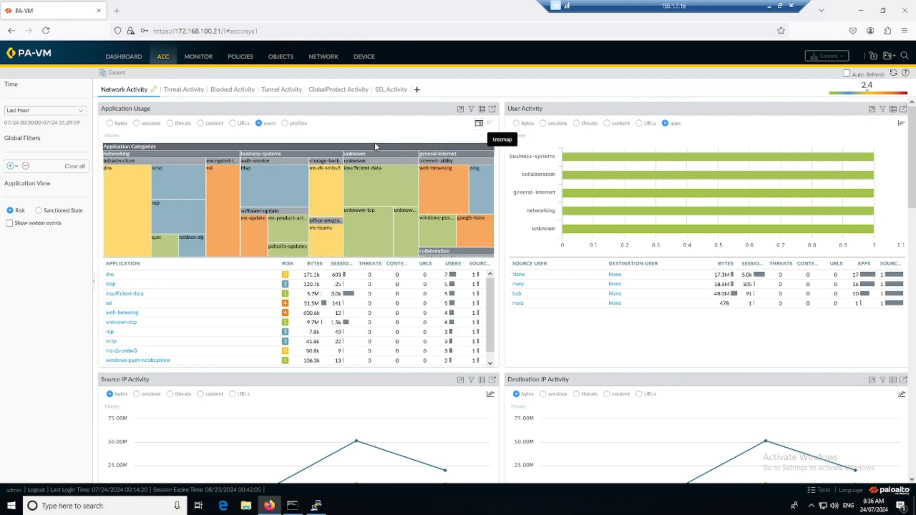
{"action": "mouse_move", "coordinate": [474, 227]}
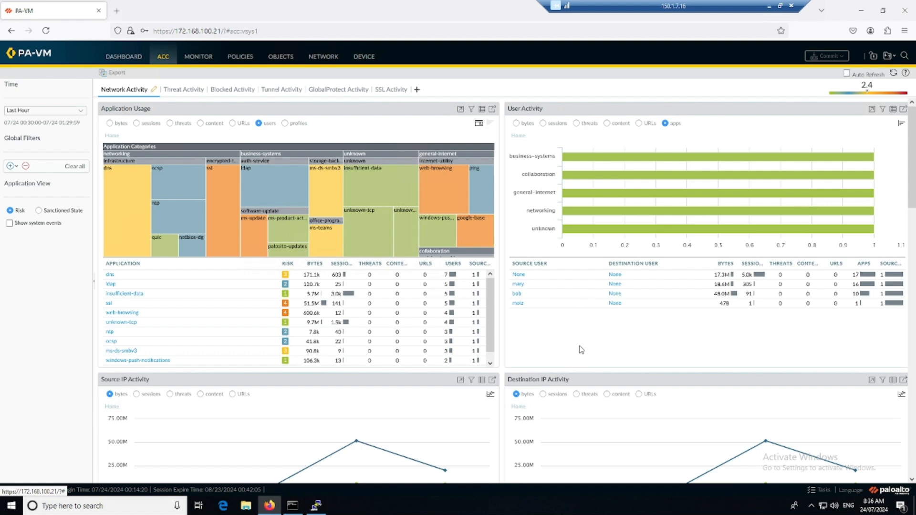
{"action": "scroll", "coordinate": [581, 349], "scroll_direction": "down", "scroll_amount": 3}
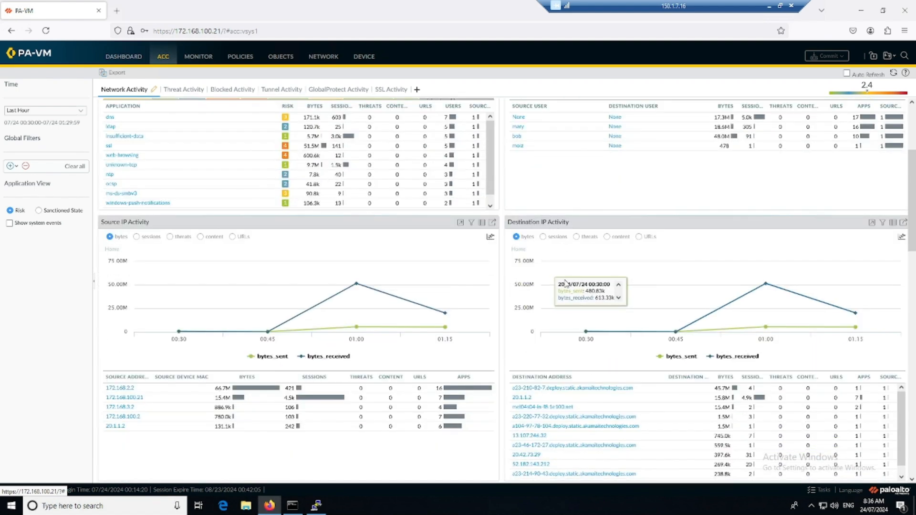
{"action": "scroll", "coordinate": [587, 344], "scroll_direction": "down", "scroll_amount": 1}
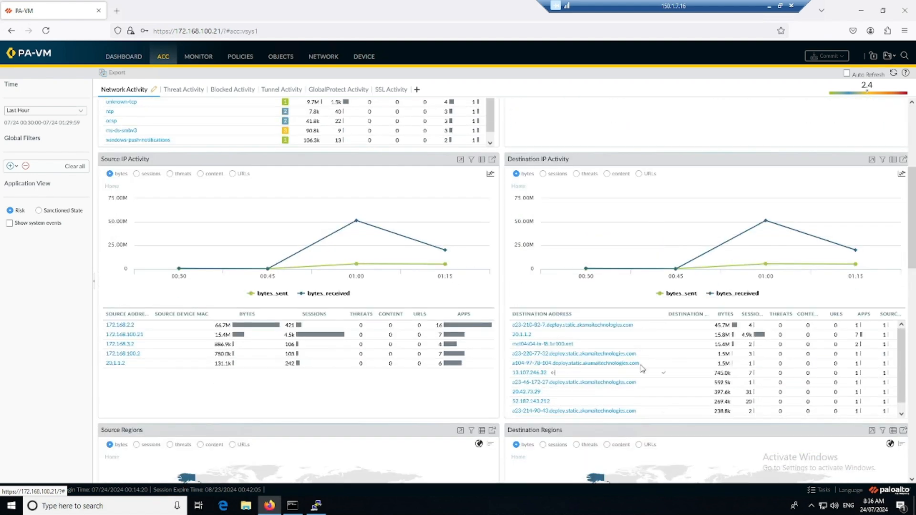
{"action": "scroll", "coordinate": [668, 378], "scroll_direction": "down", "scroll_amount": 1}
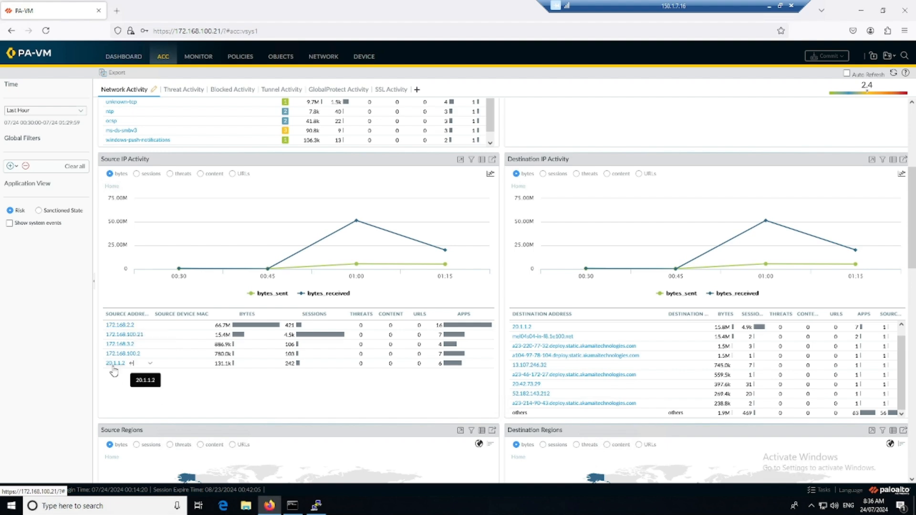
{"action": "scroll", "coordinate": [284, 371], "scroll_direction": "down", "scroll_amount": 3}
{"action": "scroll", "coordinate": [291, 411], "scroll_direction": "down", "scroll_amount": 5}
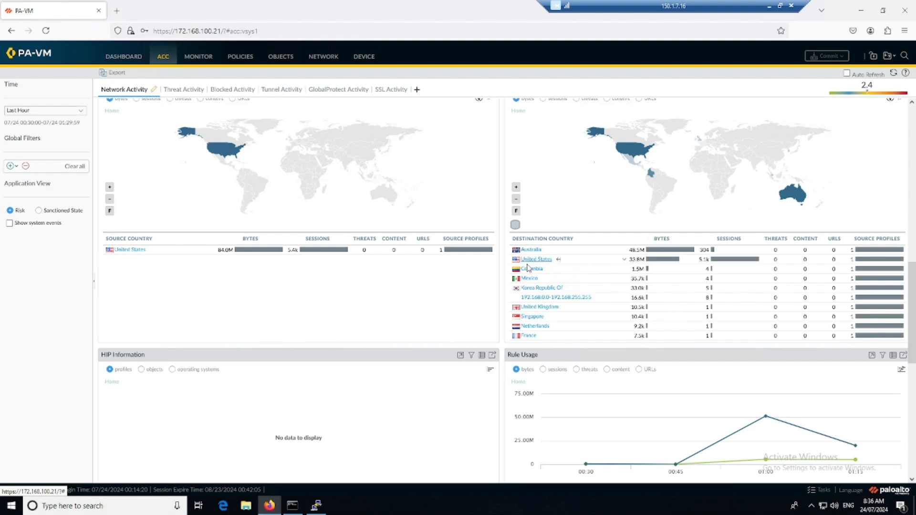
{"action": "scroll", "coordinate": [572, 281], "scroll_direction": "down", "scroll_amount": 2}
{"action": "scroll", "coordinate": [570, 260], "scroll_direction": "up", "scroll_amount": 2}
{"action": "scroll", "coordinate": [537, 370], "scroll_direction": "down", "scroll_amount": 3}
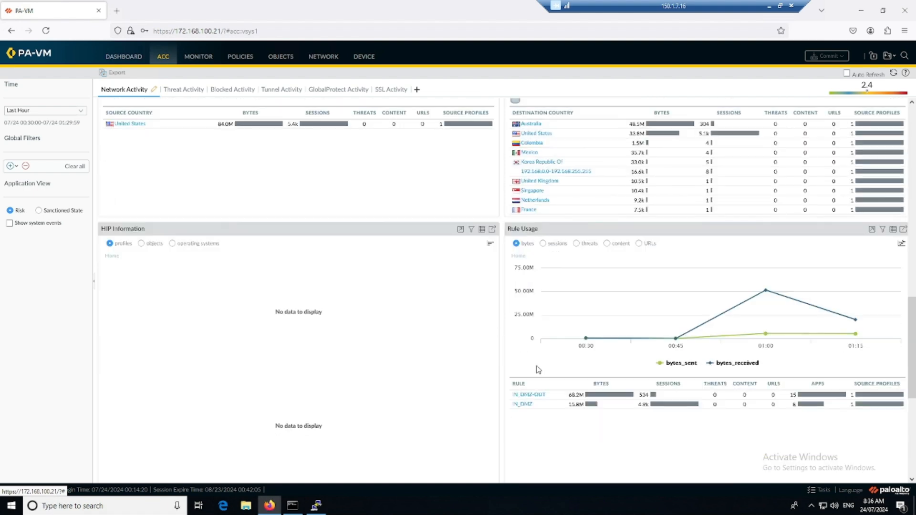
{"action": "scroll", "coordinate": [538, 379], "scroll_direction": "down", "scroll_amount": 1}
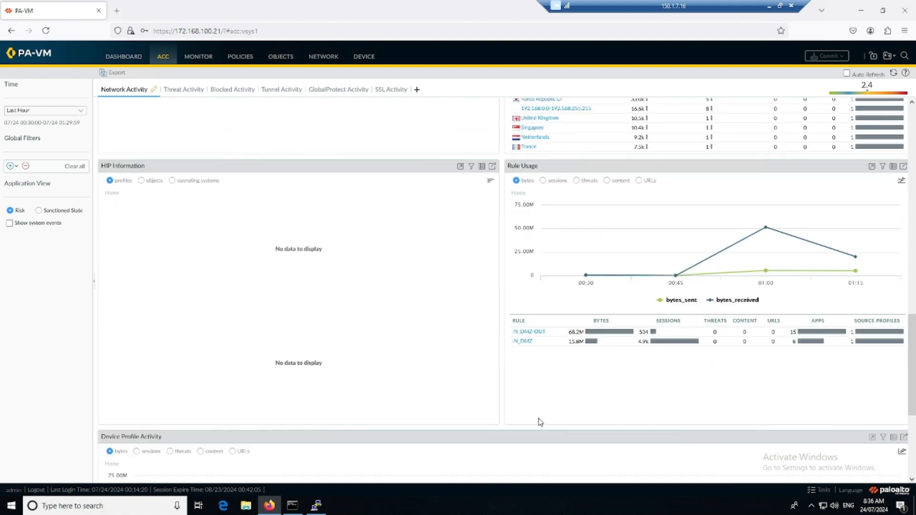
{"action": "mouse_move", "coordinate": [523, 346]}
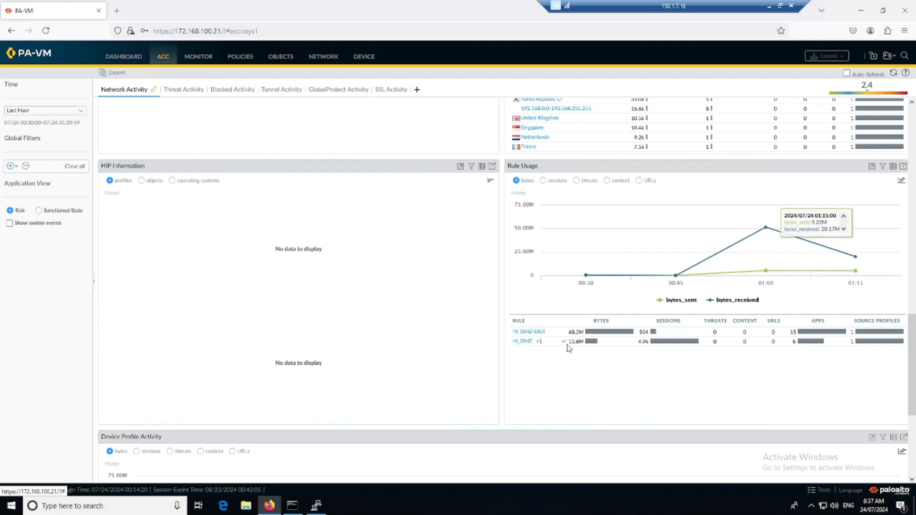
{"action": "scroll", "coordinate": [550, 361], "scroll_direction": "down", "scroll_amount": 4}
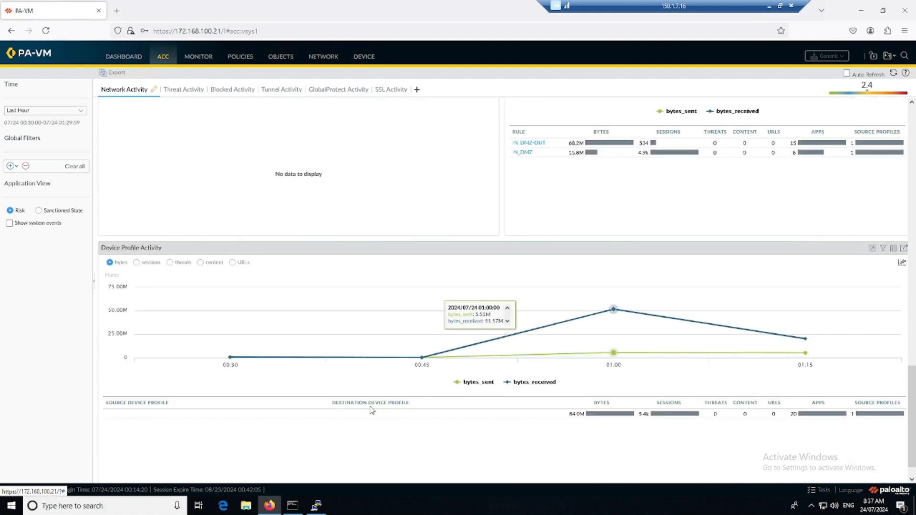
{"action": "scroll", "coordinate": [477, 387], "scroll_direction": "down", "scroll_amount": 1}
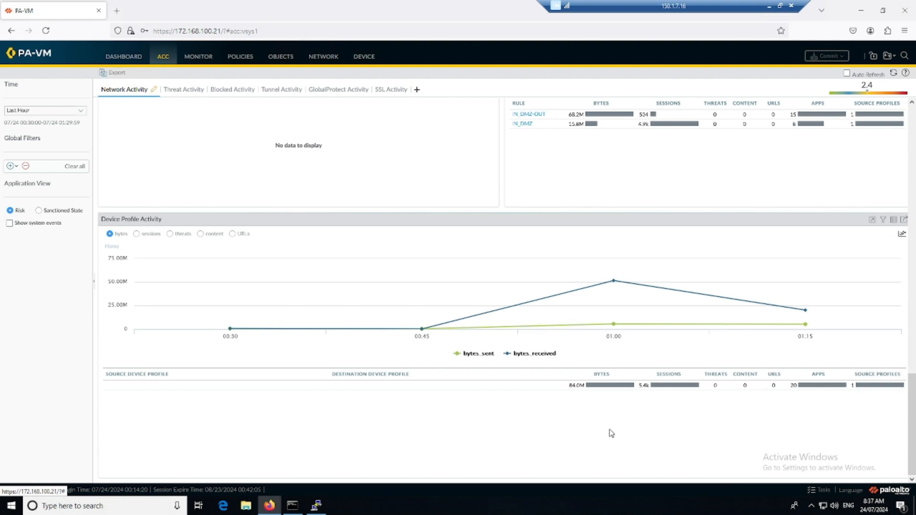
{"action": "scroll", "coordinate": [608, 433], "scroll_direction": "up", "scroll_amount": 10}
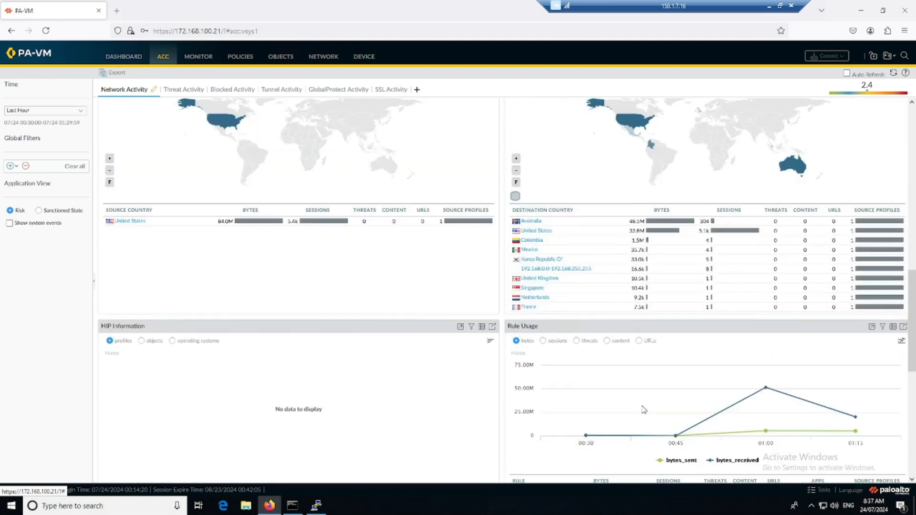
{"action": "scroll", "coordinate": [639, 409], "scroll_direction": "up", "scroll_amount": 1}
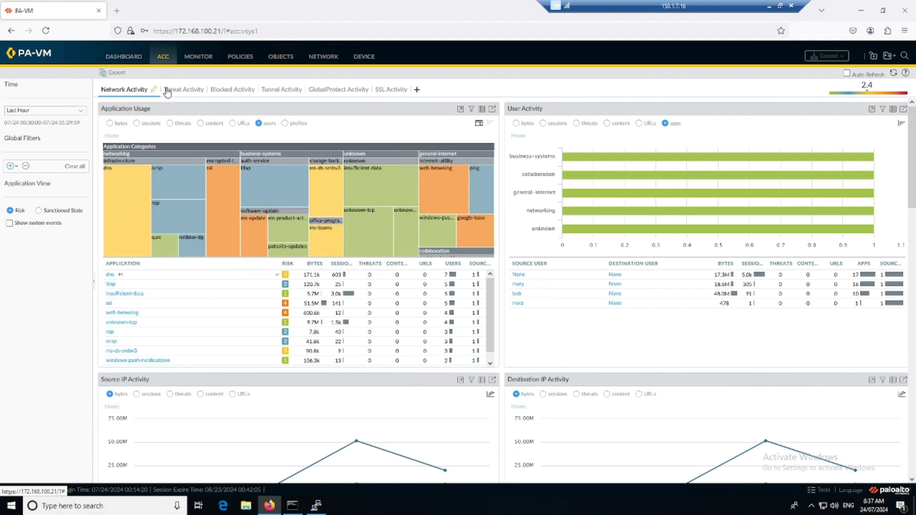
{"action": "left_click", "coordinate": [232, 93]}
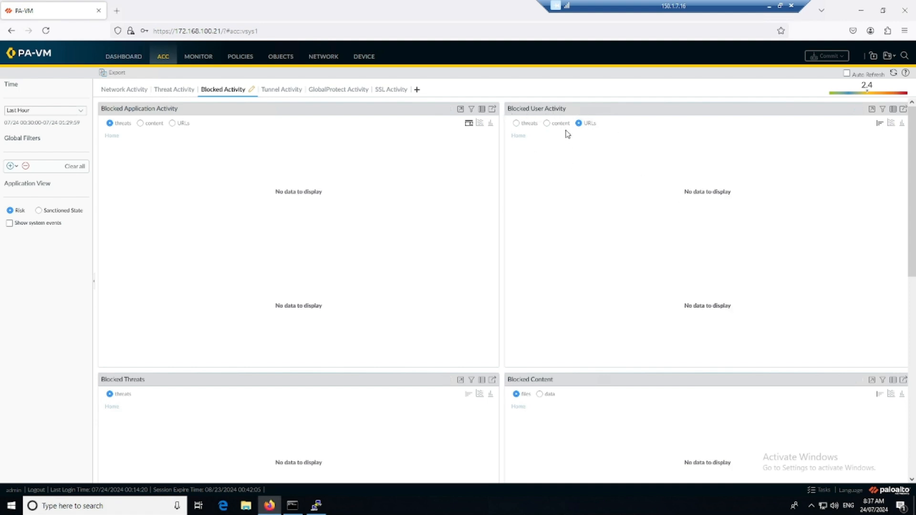
{"action": "scroll", "coordinate": [580, 265], "scroll_direction": "down", "scroll_amount": 8}
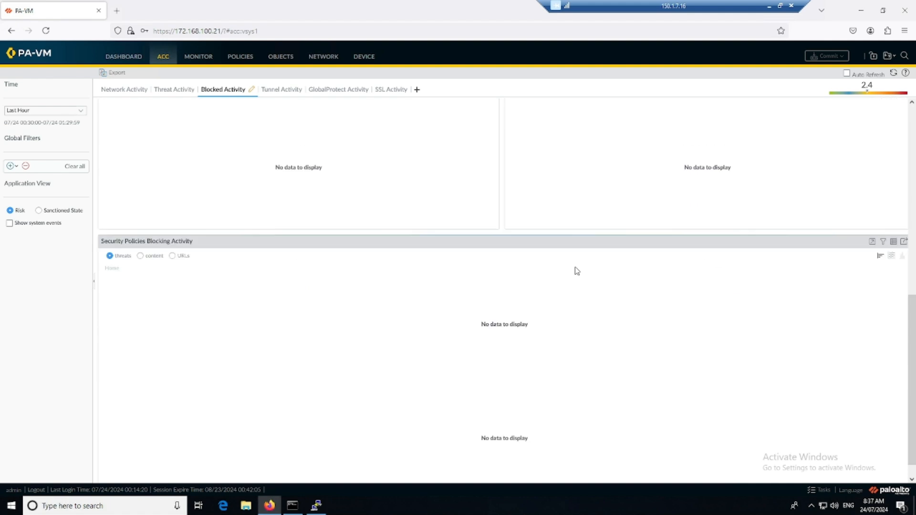
{"action": "scroll", "coordinate": [556, 264], "scroll_direction": "up", "scroll_amount": 5}
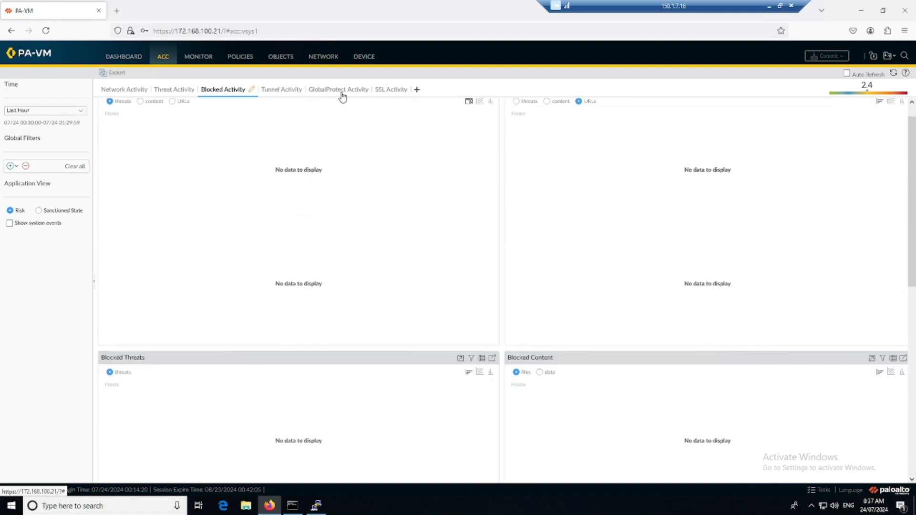
{"action": "left_click", "coordinate": [387, 93]}
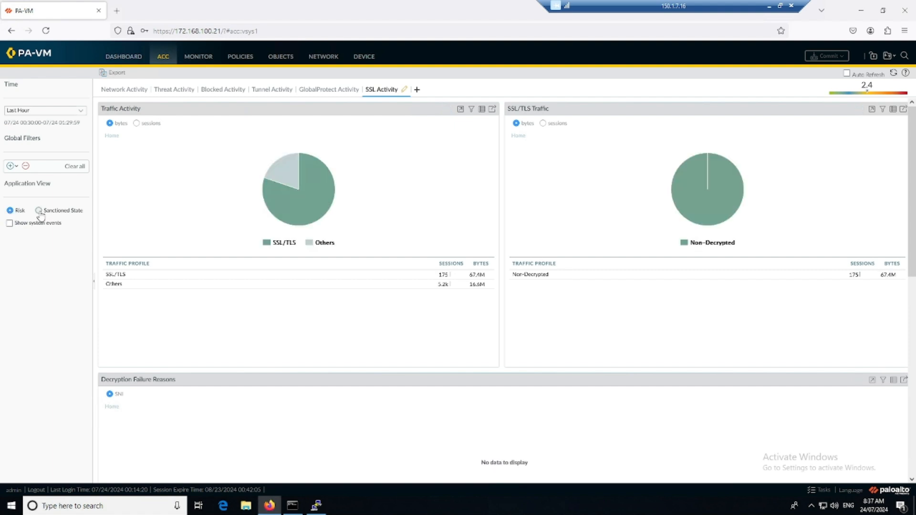
{"action": "left_click", "coordinate": [125, 93]}
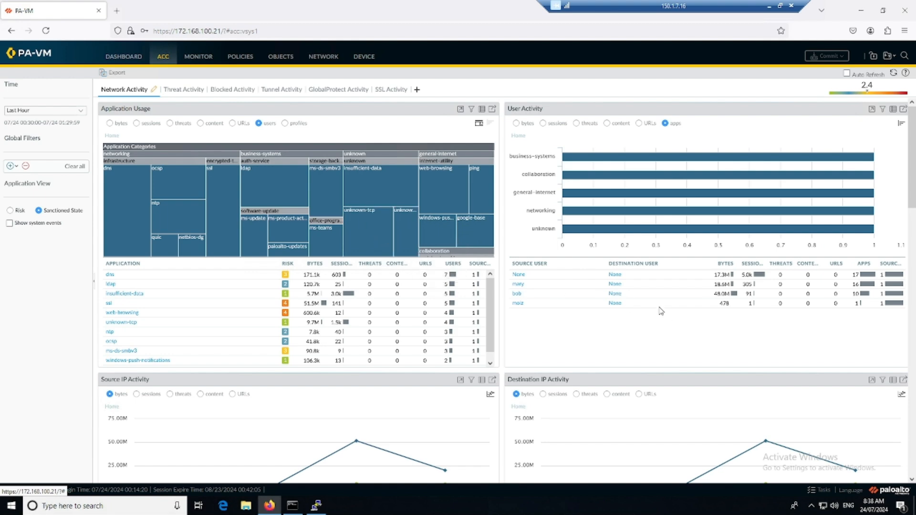
{"action": "left_click", "coordinate": [11, 211]}
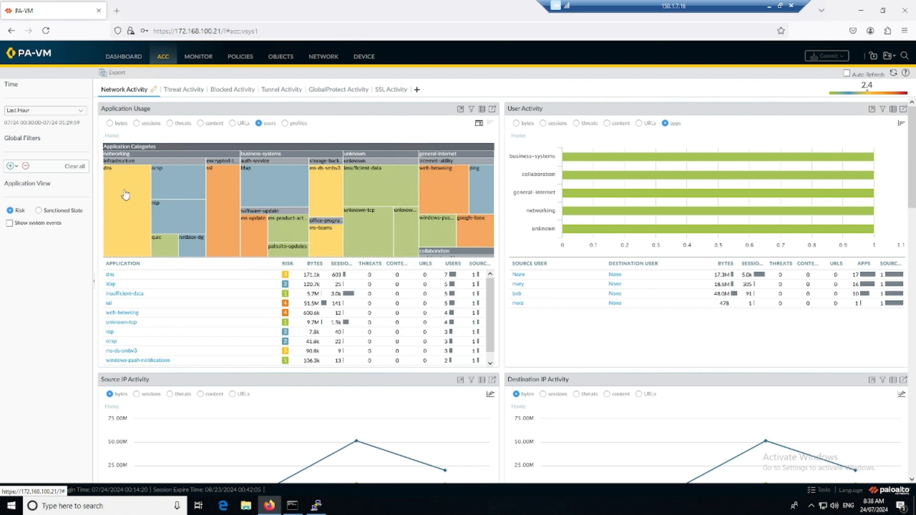
Set the ACC Time range to Last 7 Days and scroll through the refreshed widgets.
{"action": "left_click", "coordinate": [80, 113]}
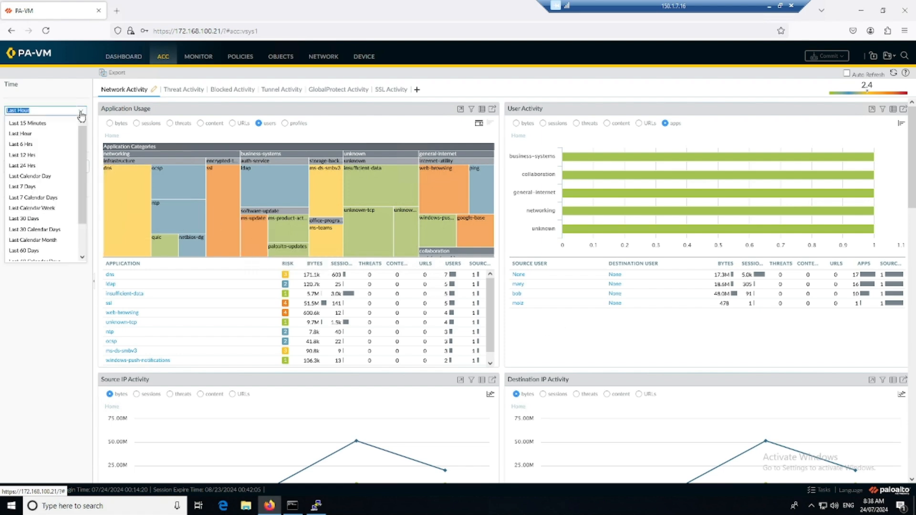
{"action": "left_click", "coordinate": [31, 187]}
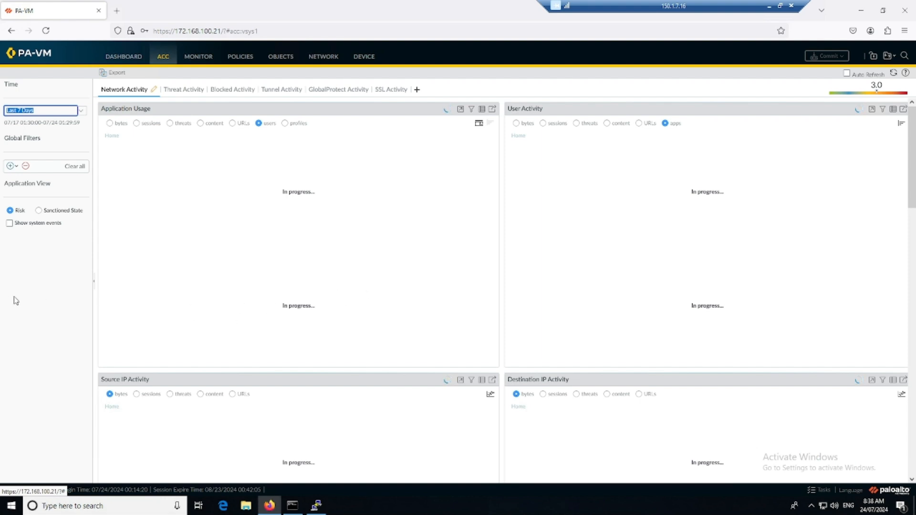
{"action": "left_click", "coordinate": [43, 292]}
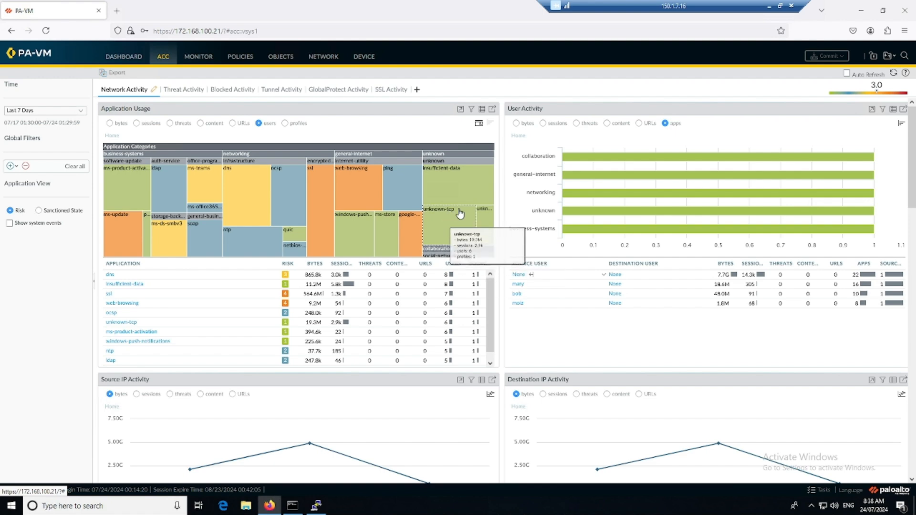
{"action": "scroll", "coordinate": [637, 305], "scroll_direction": "down", "scroll_amount": 5}
{"action": "scroll", "coordinate": [639, 318], "scroll_direction": "down", "scroll_amount": 3}
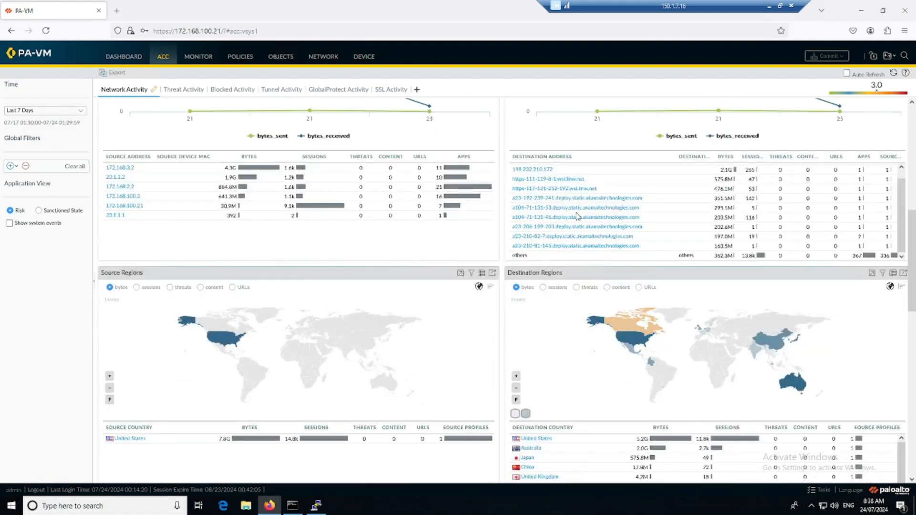
{"action": "scroll", "coordinate": [144, 220], "scroll_direction": "down", "scroll_amount": 3}
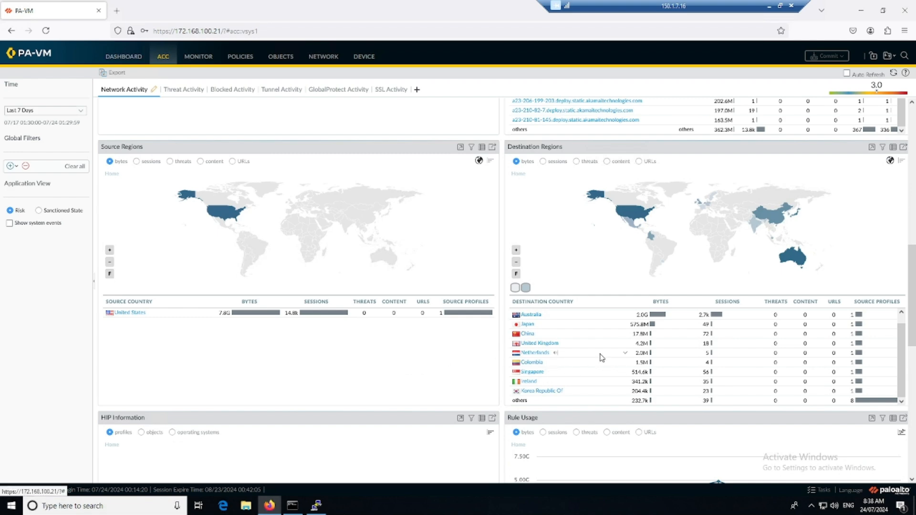
{"action": "scroll", "coordinate": [553, 355], "scroll_direction": "down", "scroll_amount": 6}
{"action": "scroll", "coordinate": [568, 426], "scroll_direction": "down", "scroll_amount": 5}
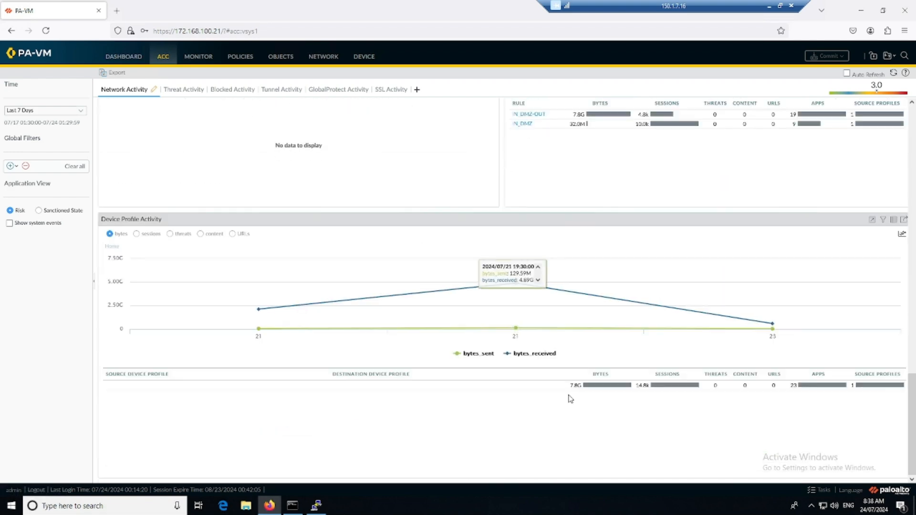
{"action": "scroll", "coordinate": [581, 392], "scroll_direction": "up", "scroll_amount": 3}
{"action": "scroll", "coordinate": [584, 394], "scroll_direction": "up", "scroll_amount": 12}
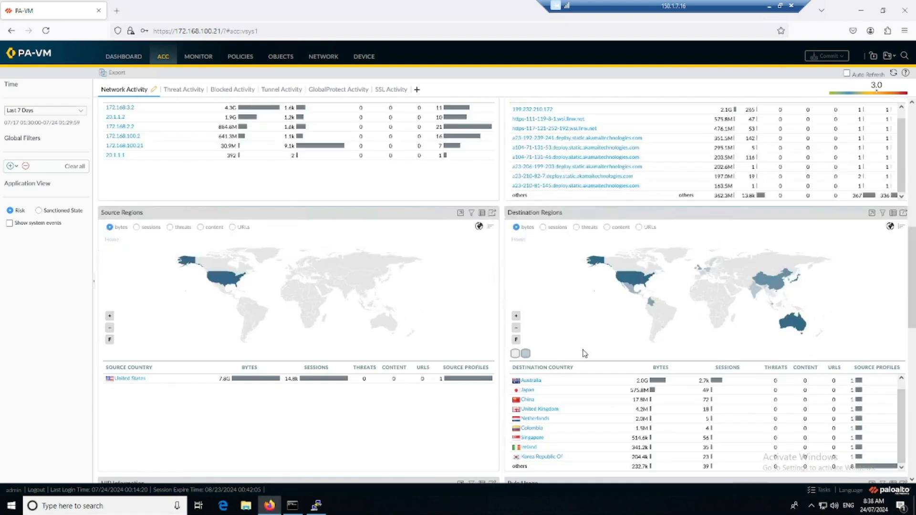
{"action": "mouse_move", "coordinate": [348, 173]}
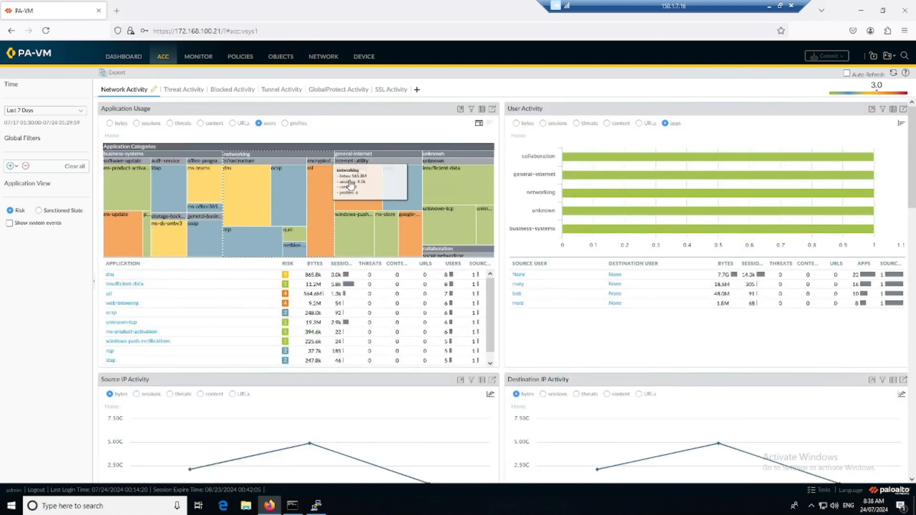